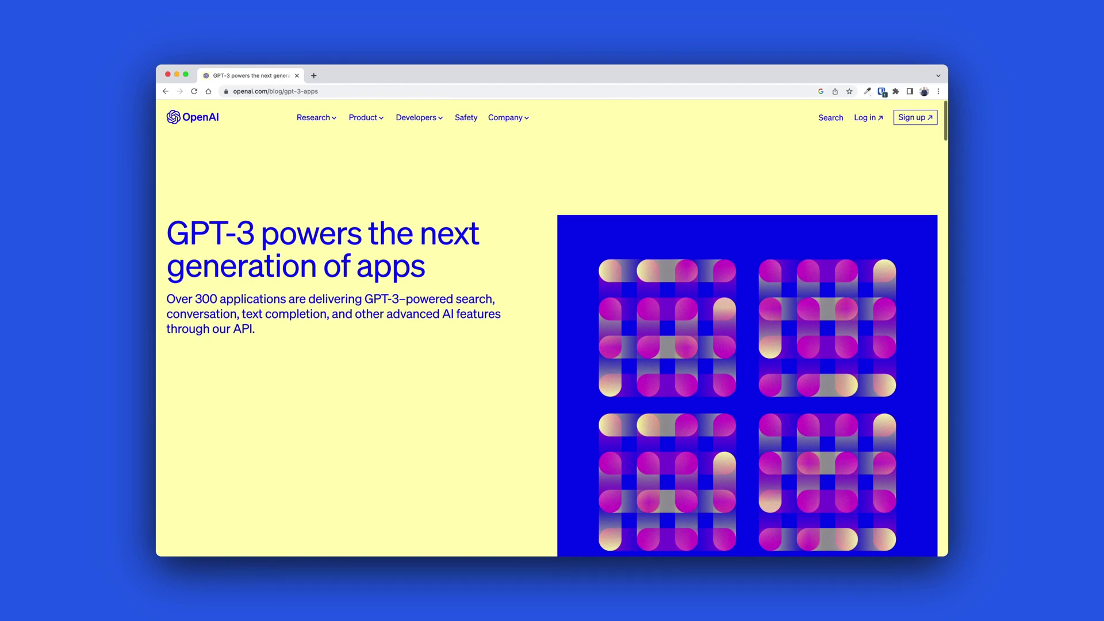
- Scroll down through the GPT-3 apps post and the GPT-4 research page into the article body
{"action": "scroll", "coordinate": [552, 328], "scroll_direction": "down", "scroll_amount": 10}
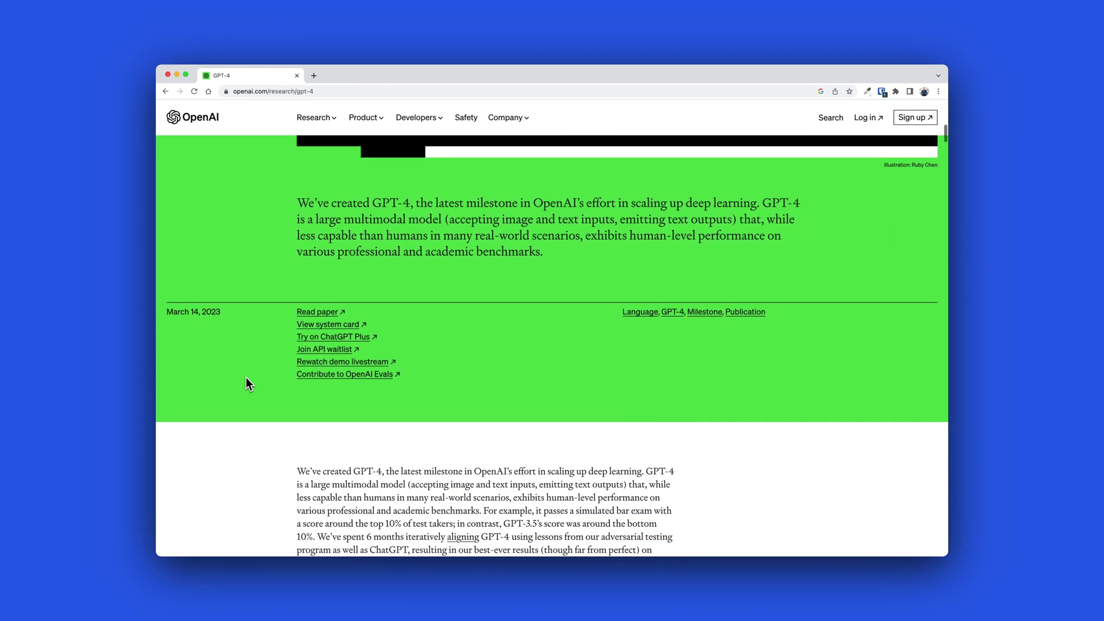
{"action": "scroll", "coordinate": [246, 384], "scroll_direction": "down", "scroll_amount": 10}
{"action": "scroll", "coordinate": [247, 385], "scroll_direction": "down", "scroll_amount": 8}
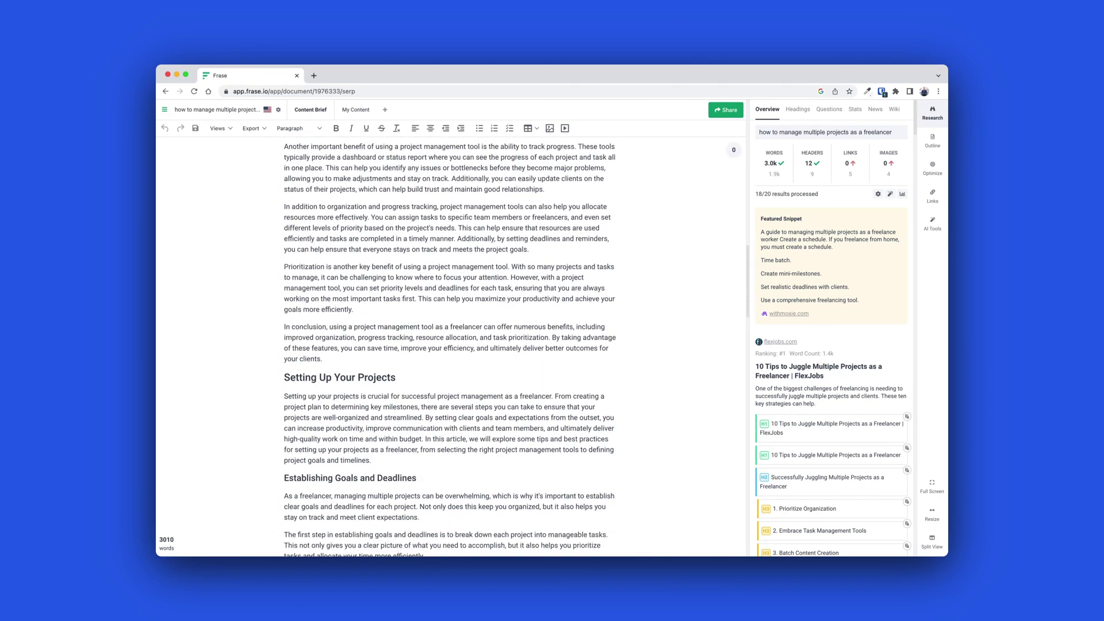
{"action": "scroll", "coordinate": [451, 345], "scroll_direction": "down", "scroll_amount": 15}
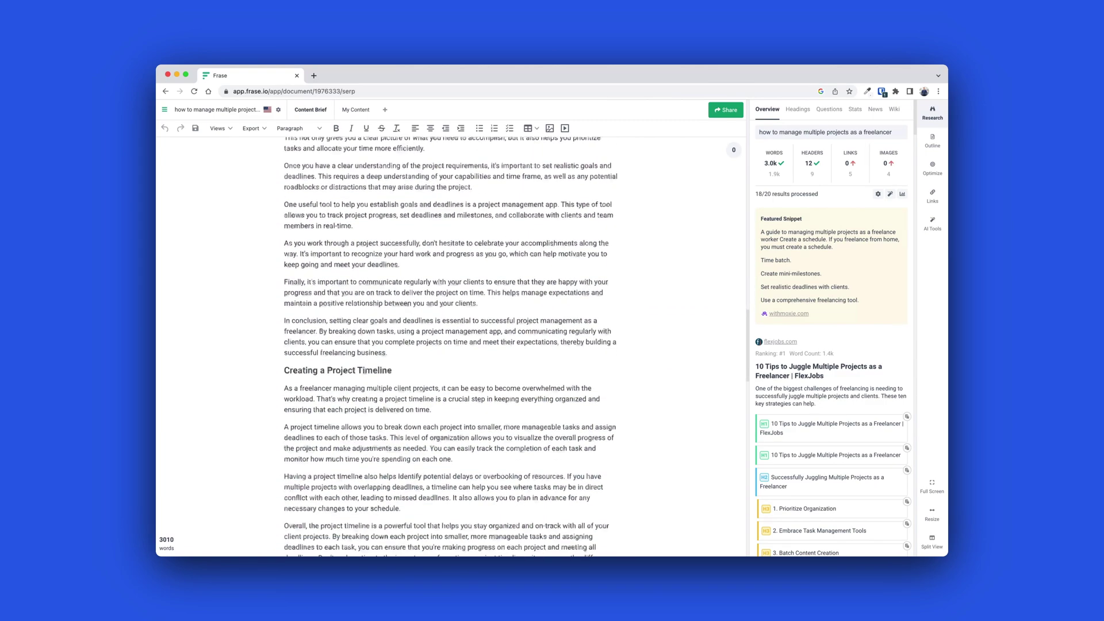
{"action": "scroll", "coordinate": [451, 345], "scroll_direction": "down", "scroll_amount": 6}
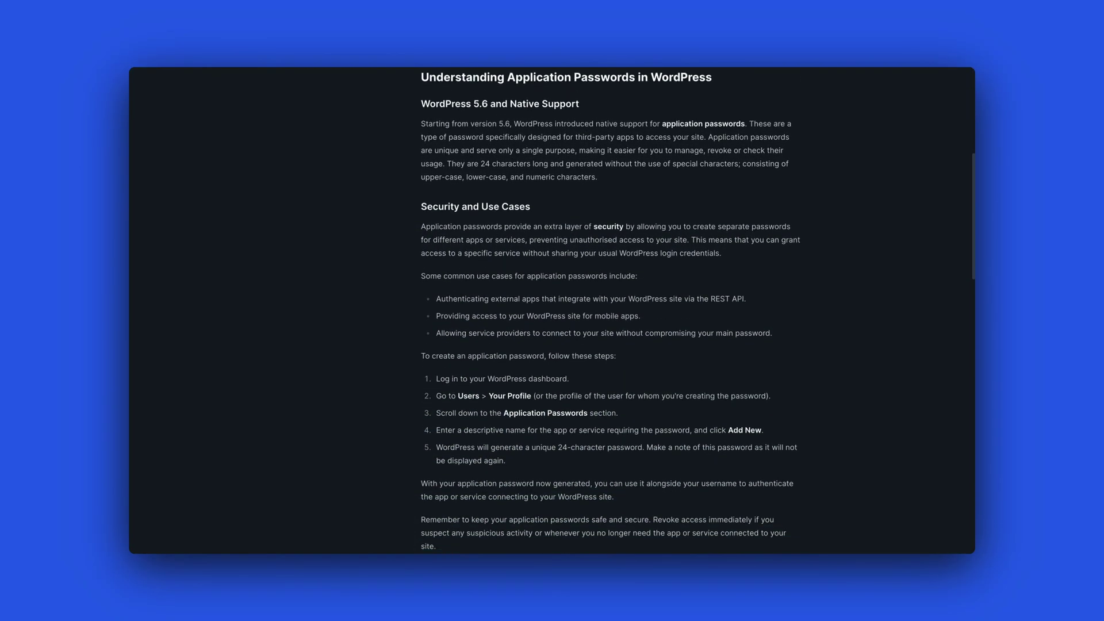
{"action": "scroll", "coordinate": [611, 311], "scroll_direction": "down", "scroll_amount": 5}
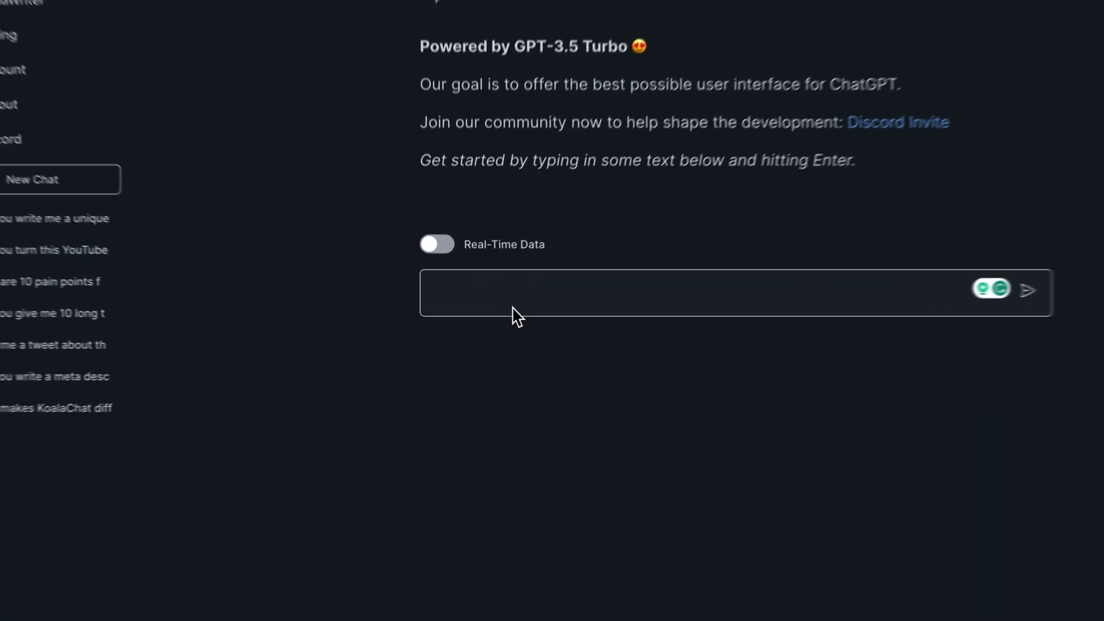
- Ask KoalaChat for 10 YouTube video ideas for a KoalaWriter review
{"action": "left_click", "coordinate": [512, 306]}
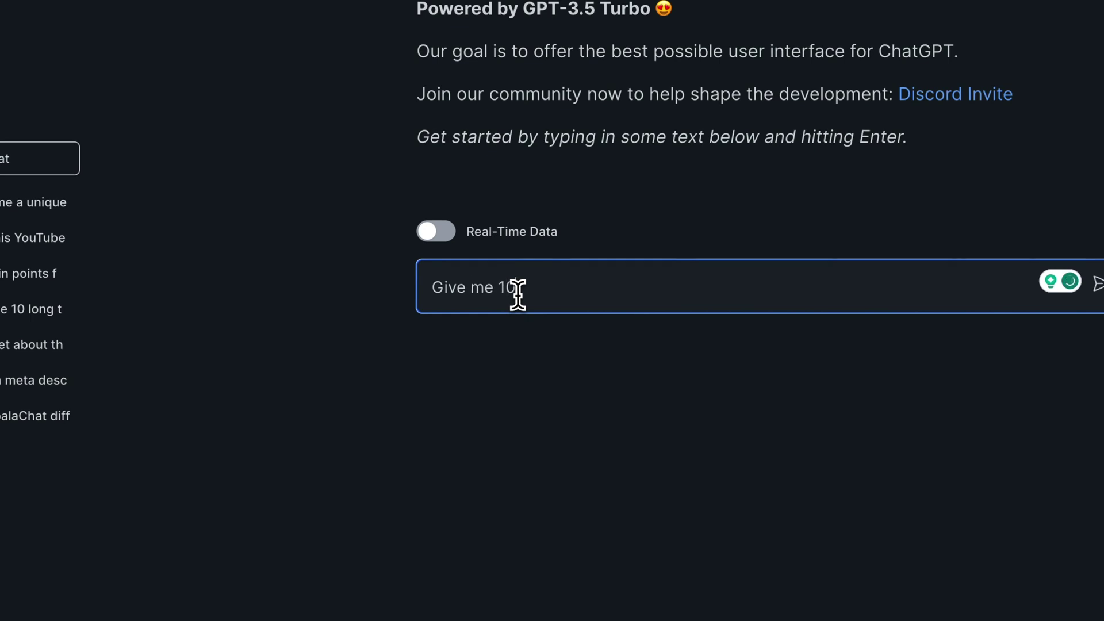
{"action": "type", "text": "Give me 10 youtube vidoe ideas for a review abo"}
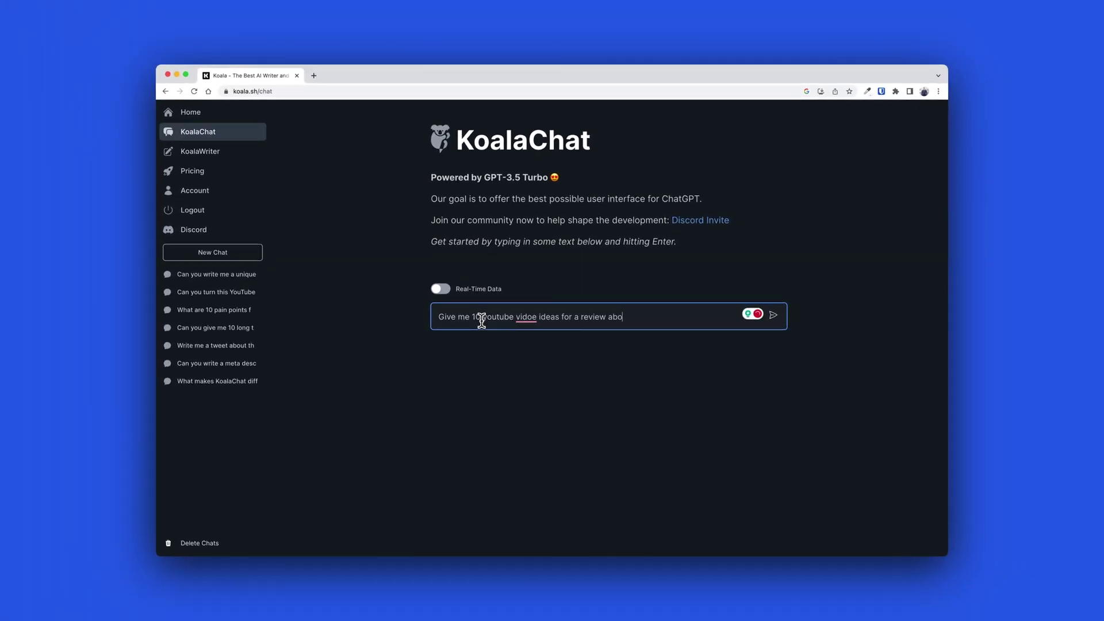
{"action": "type", "text": "ut KoalaWriter"}
{"action": "key", "text": "Return"}
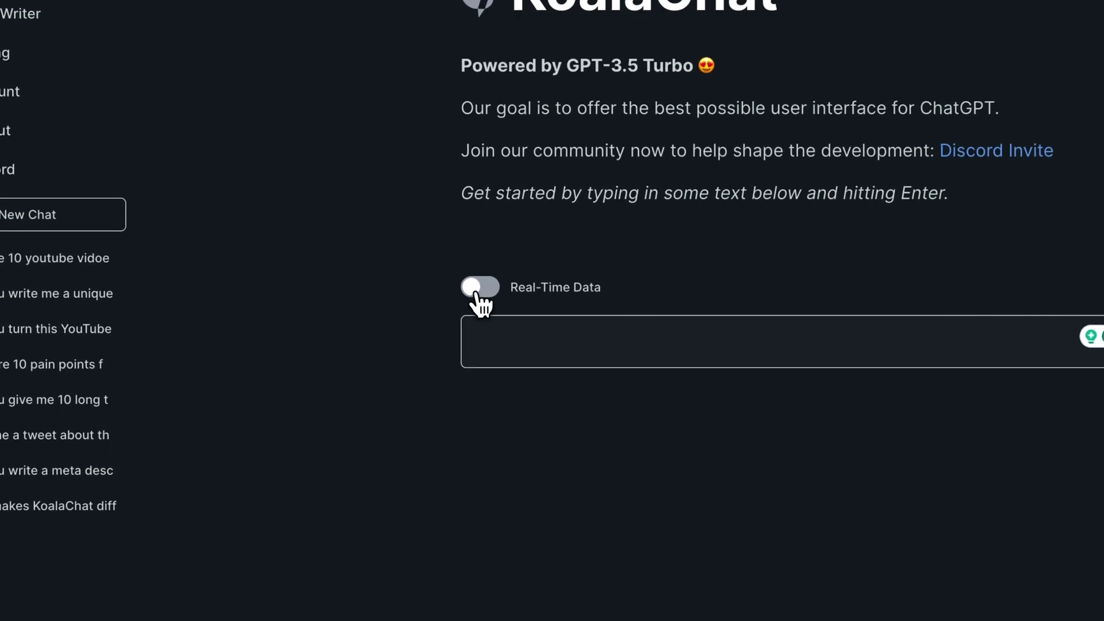
- With Real-Time Data on, ask 'What are the best SEO plugins for WordPress right now?'
{"action": "left_click", "coordinate": [477, 291]}
{"action": "left_click", "coordinate": [539, 339]}
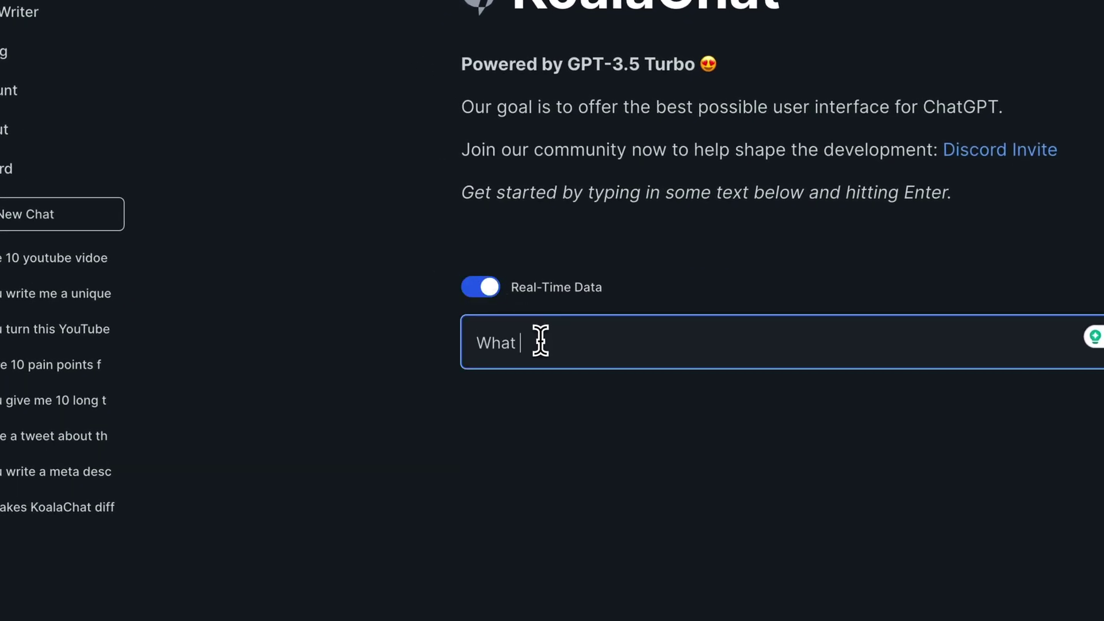
{"action": "type", "text": "What are the best SEO plugins for Word"}
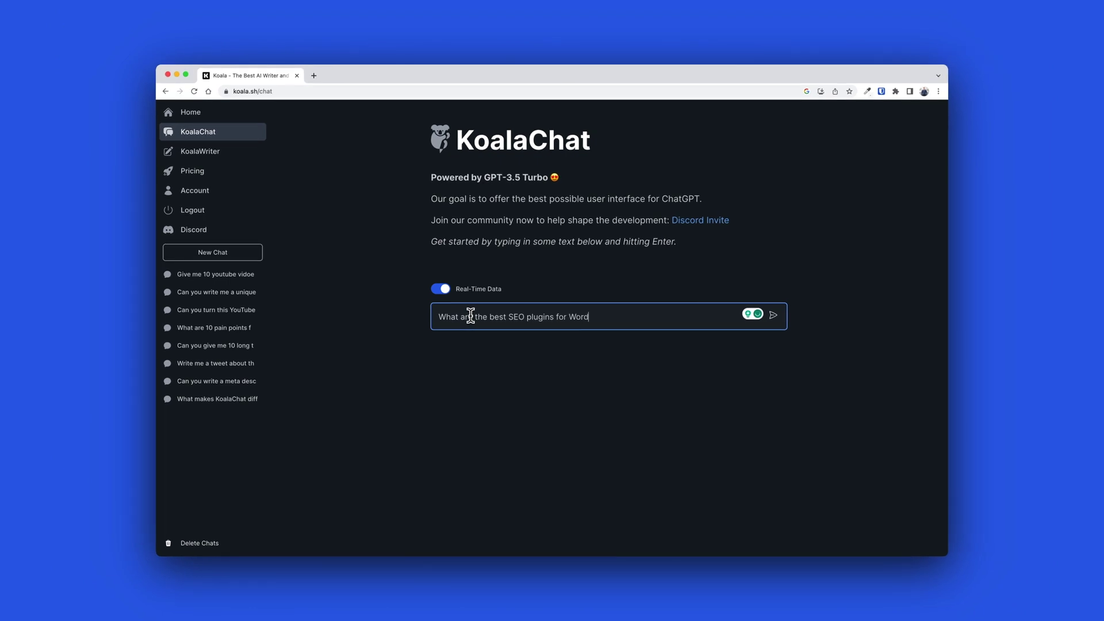
{"action": "type", "text": "Press right now?"}
{"action": "key", "text": "Return"}
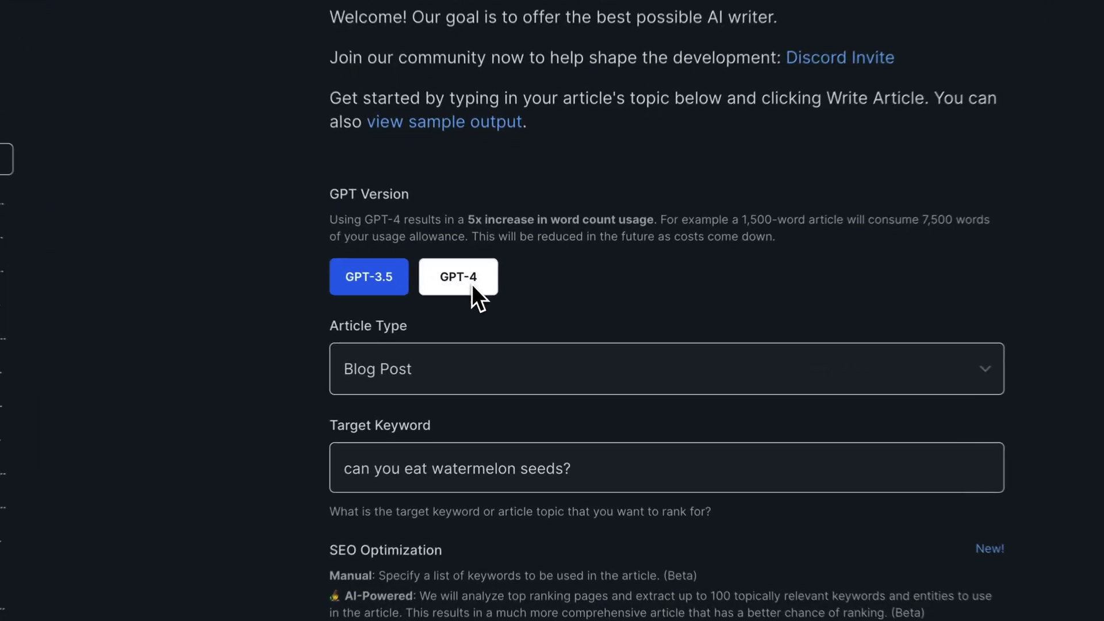
- Select GPT-4 and the YouTube Video to Blog Post article type
{"action": "left_click", "coordinate": [505, 317]}
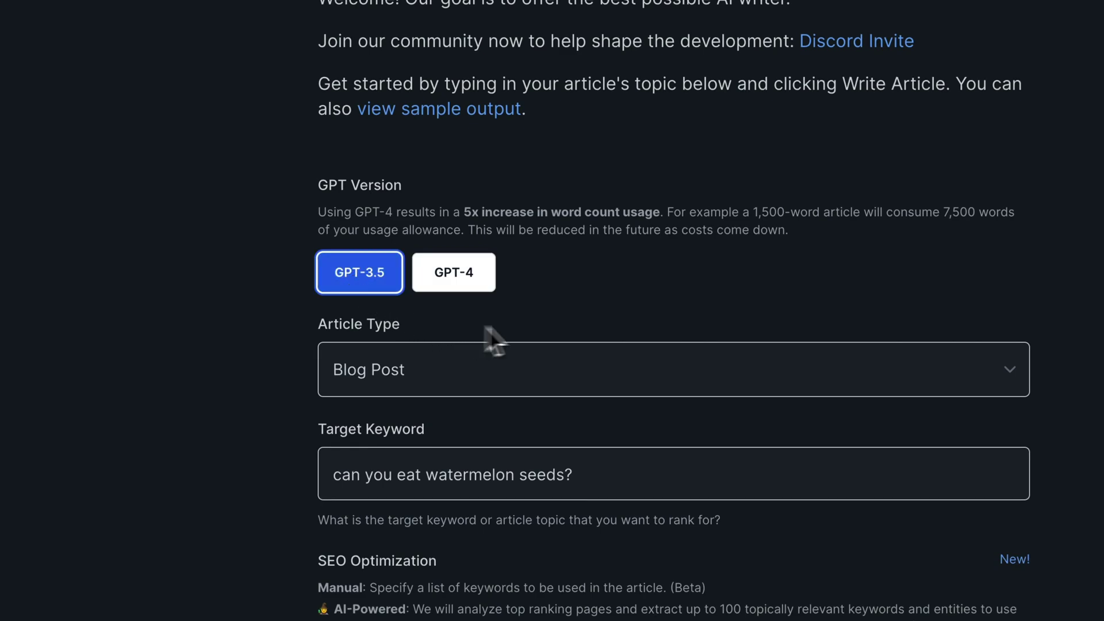
{"action": "left_click", "coordinate": [794, 375]}
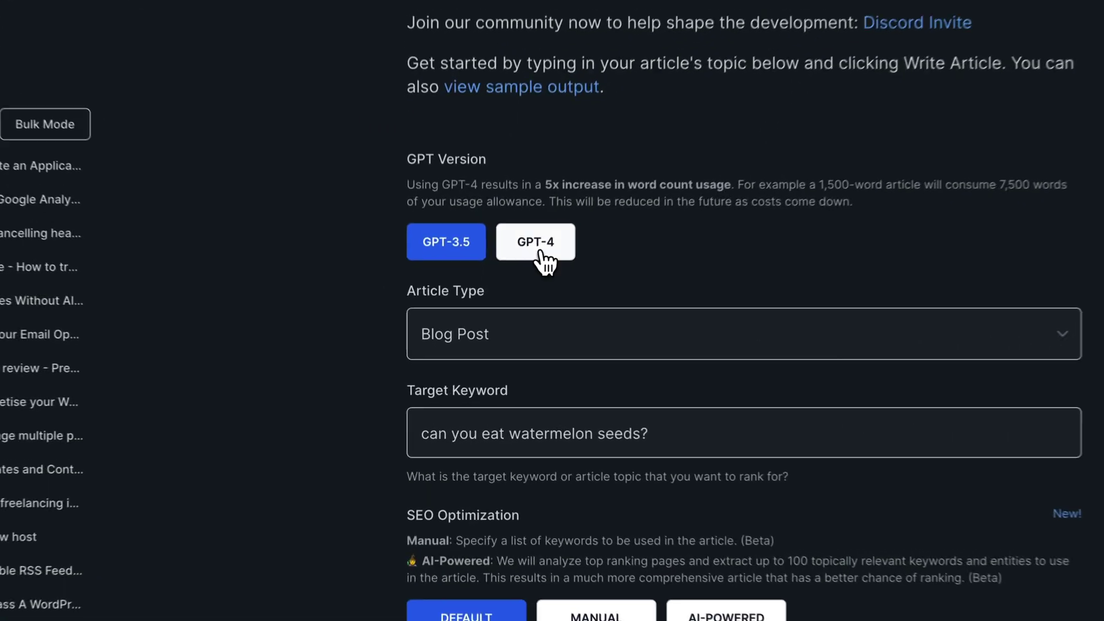
{"action": "left_click", "coordinate": [497, 314]}
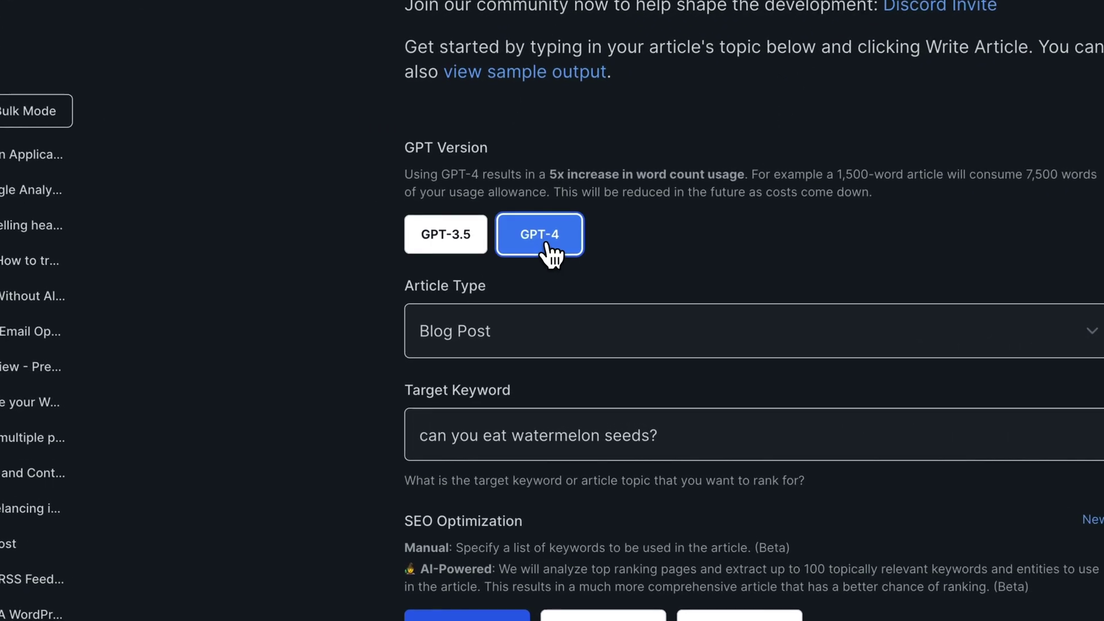
{"action": "left_click", "coordinate": [502, 328]}
{"action": "left_click", "coordinate": [509, 382]}
- Paste the YouTube video link, enable Use Outline Editor and show the advanced options
{"action": "scroll", "coordinate": [512, 374], "scroll_direction": "down", "scroll_amount": 1}
{"action": "left_click", "coordinate": [534, 363]}
{"action": "type", "text": "https://www.youtube.com/watch?v=QuHyvLyNb20"}
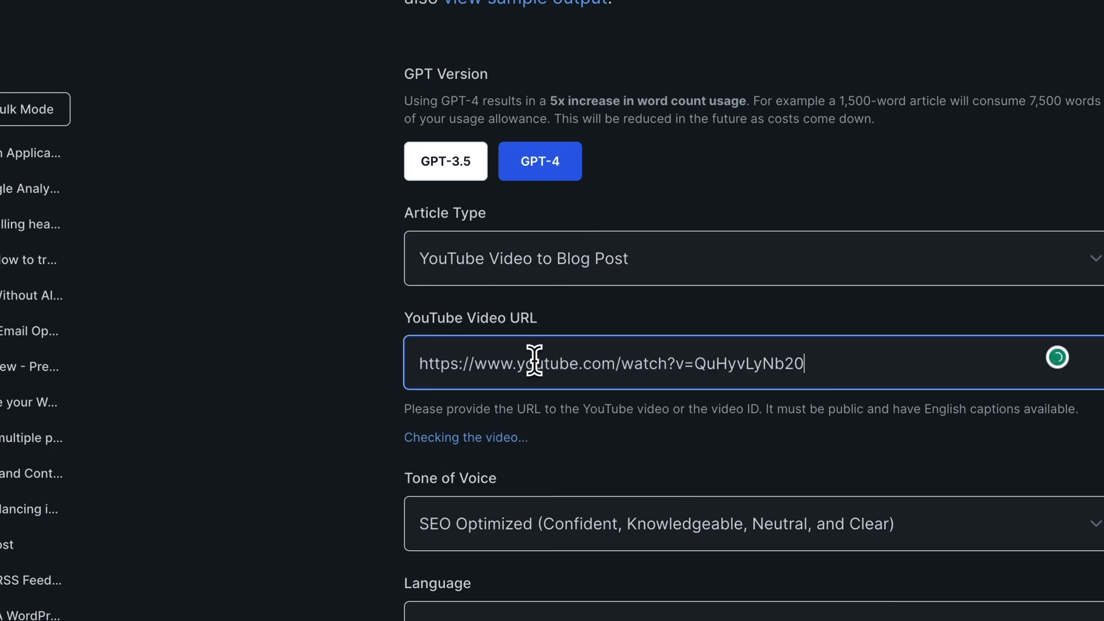
{"action": "scroll", "coordinate": [534, 361], "scroll_direction": "down", "scroll_amount": 3}
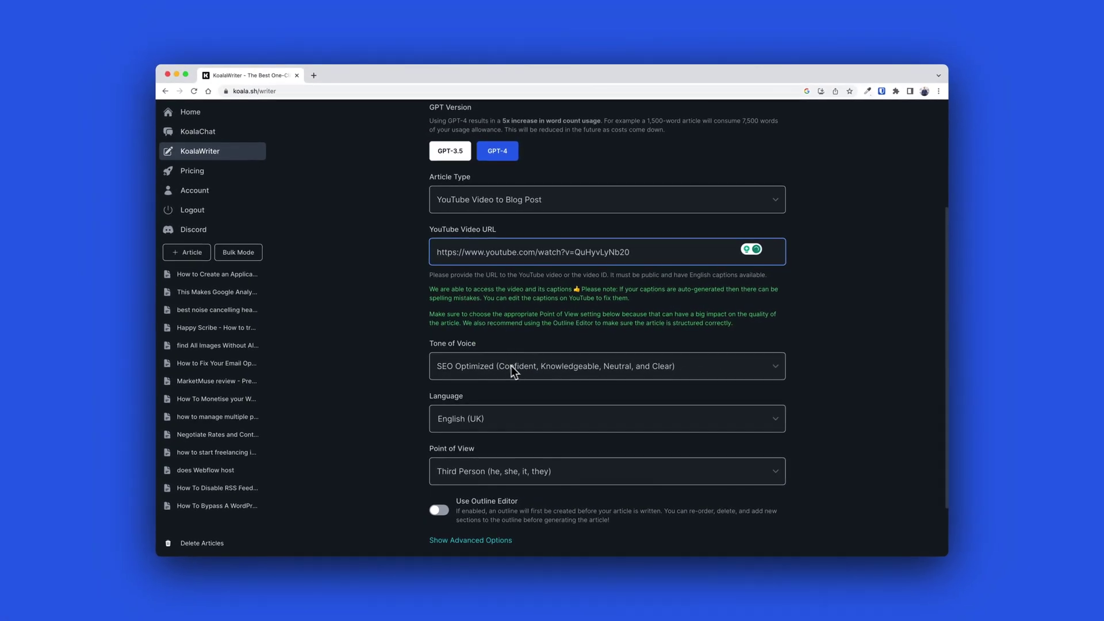
{"action": "scroll", "coordinate": [523, 364], "scroll_direction": "down", "scroll_amount": 1}
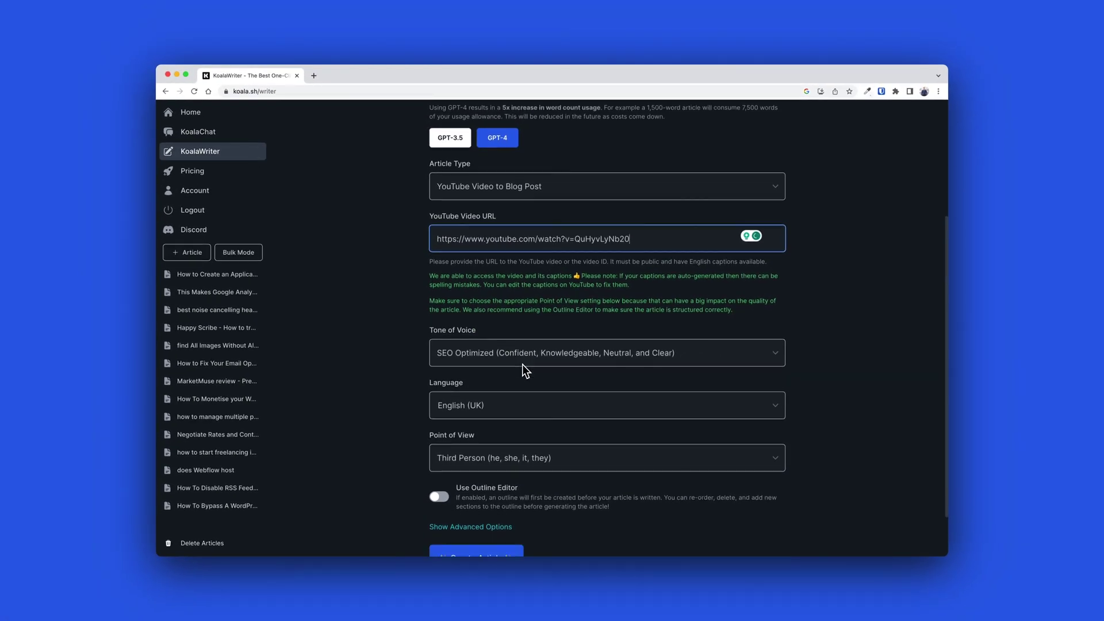
{"action": "scroll", "coordinate": [461, 414], "scroll_direction": "down", "scroll_amount": 1}
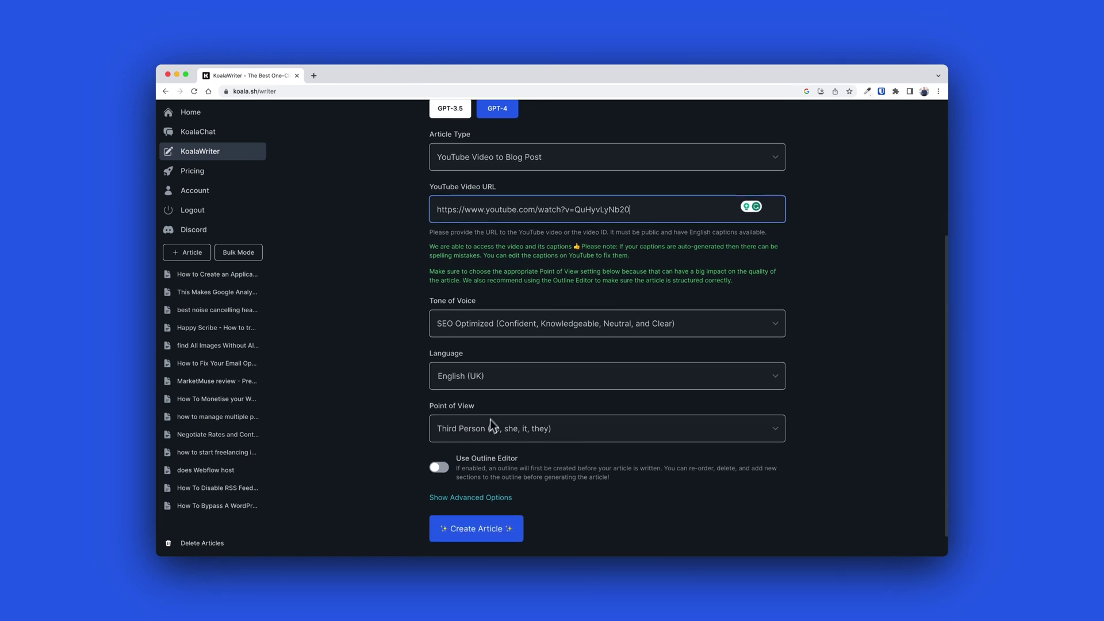
{"action": "scroll", "coordinate": [494, 423], "scroll_direction": "down", "scroll_amount": 1}
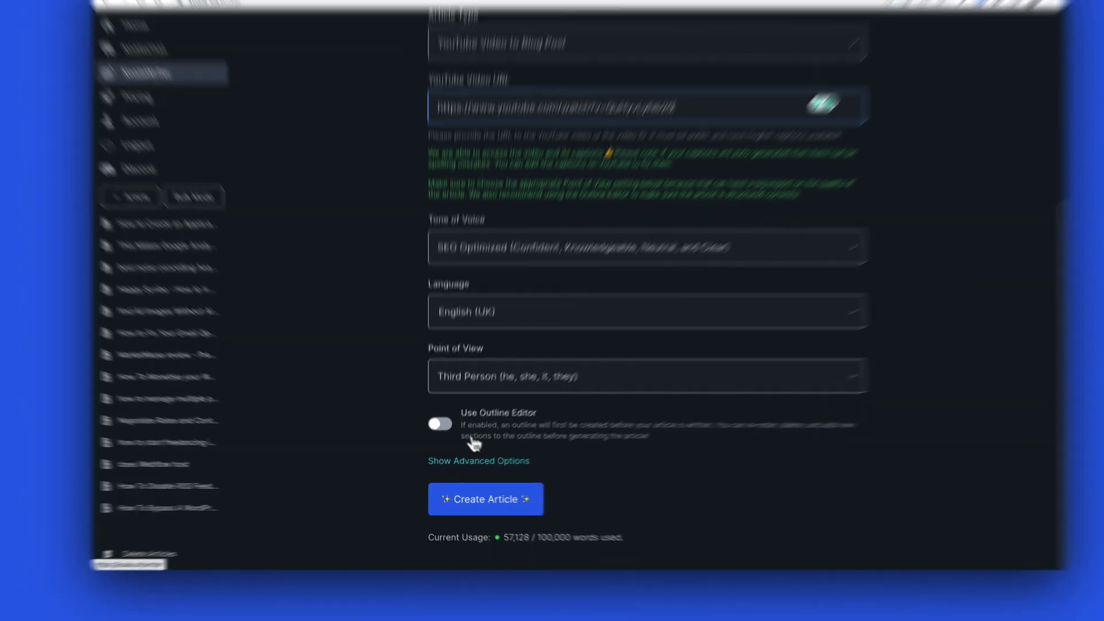
{"action": "left_click", "coordinate": [442, 439]}
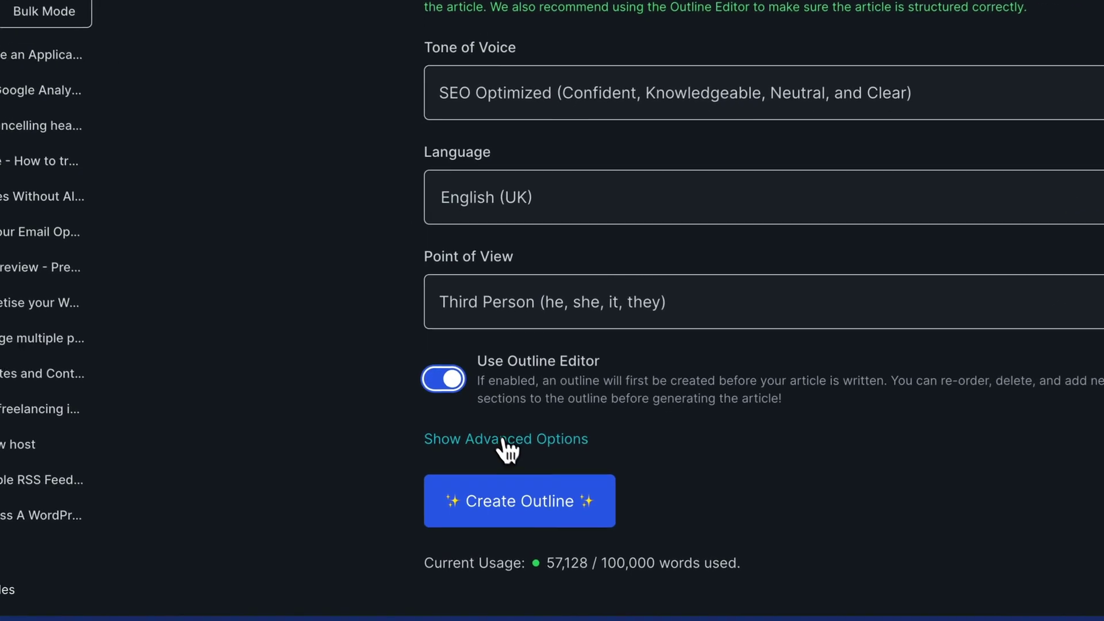
{"action": "left_click", "coordinate": [473, 468]}
{"action": "scroll", "coordinate": [509, 445], "scroll_direction": "down", "scroll_amount": 5}
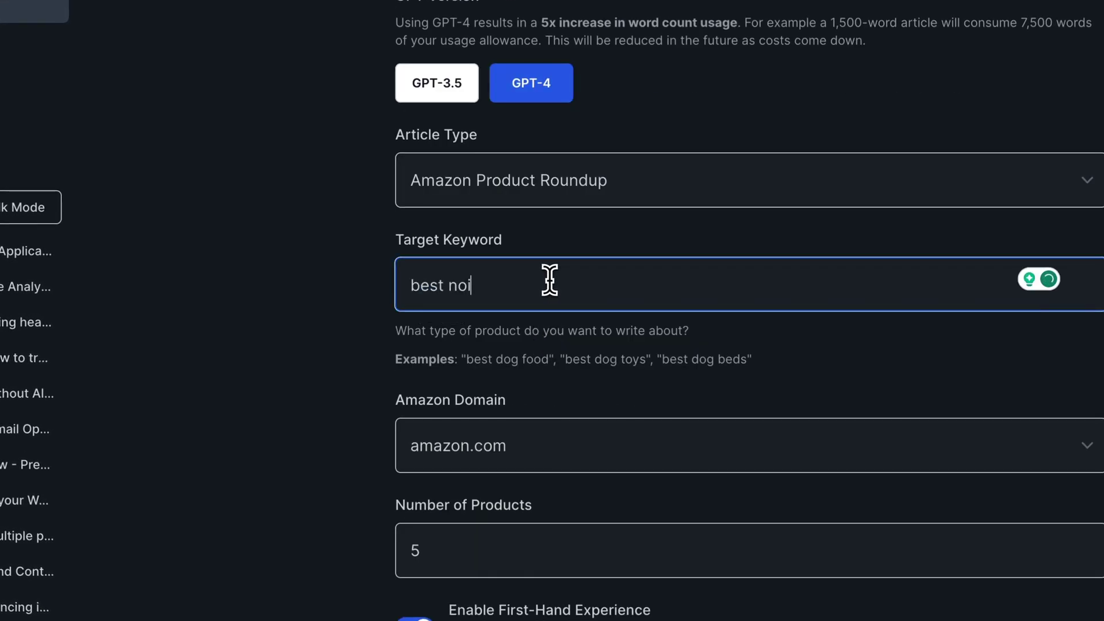
- Complete the keyword 'best noise cancelling headphones' and check the pasted Amazon search URL
{"action": "type", "text": "ing headphones"}
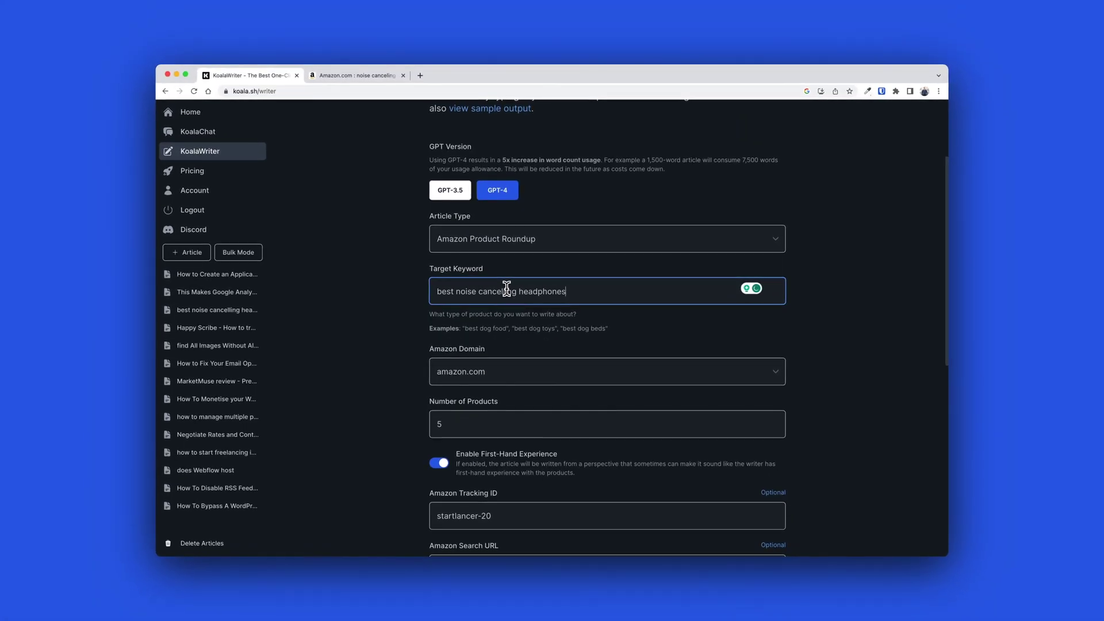
{"action": "scroll", "coordinate": [506, 287], "scroll_direction": "down", "scroll_amount": 3}
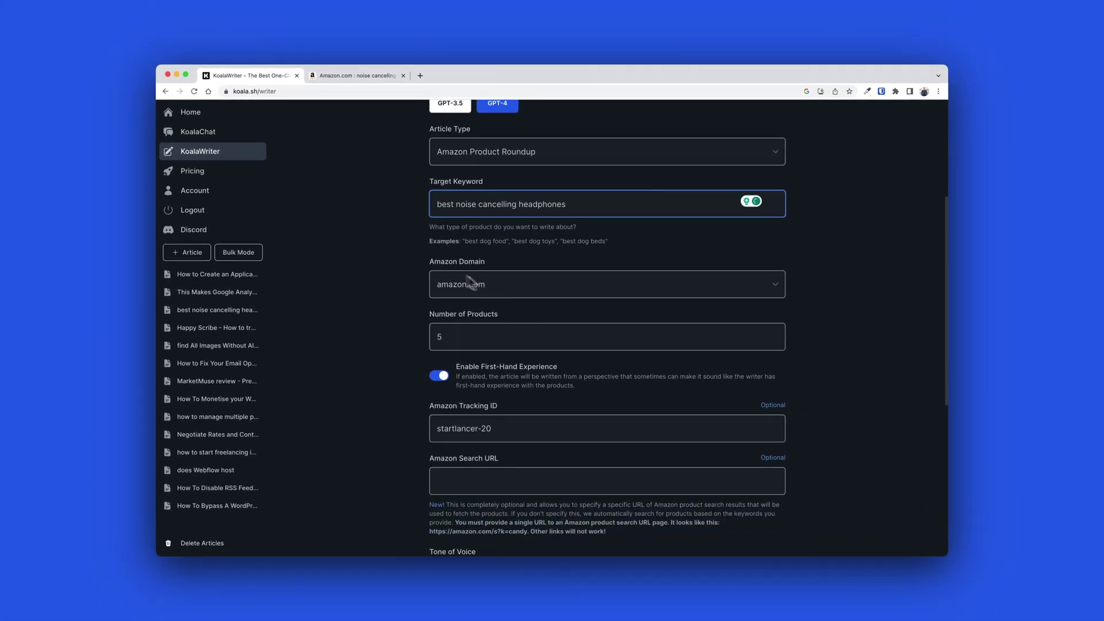
{"action": "scroll", "coordinate": [463, 294], "scroll_direction": "down", "scroll_amount": 3}
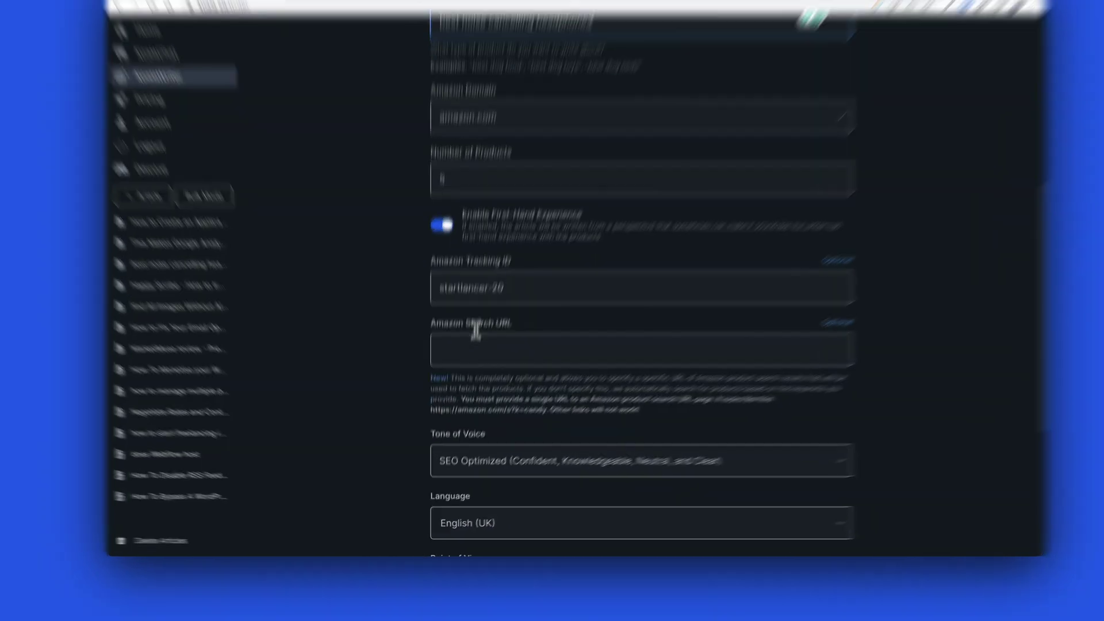
{"action": "left_click", "coordinate": [476, 382]}
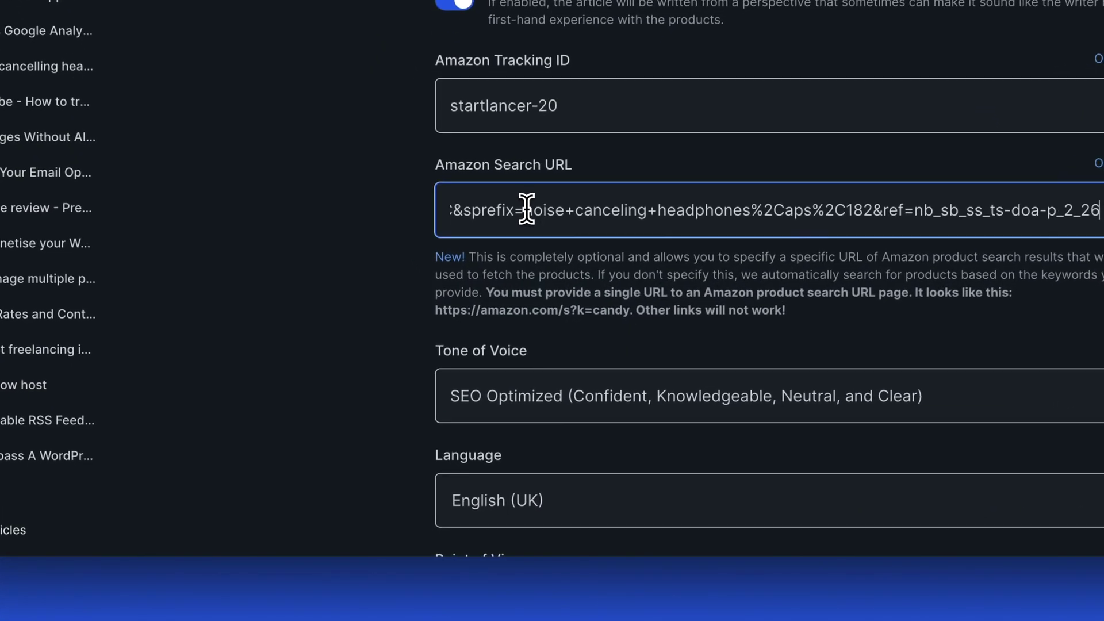
{"action": "left_click", "coordinate": [451, 248]}
{"action": "scroll", "coordinate": [658, 206], "scroll_direction": "down", "scroll_amount": 5}
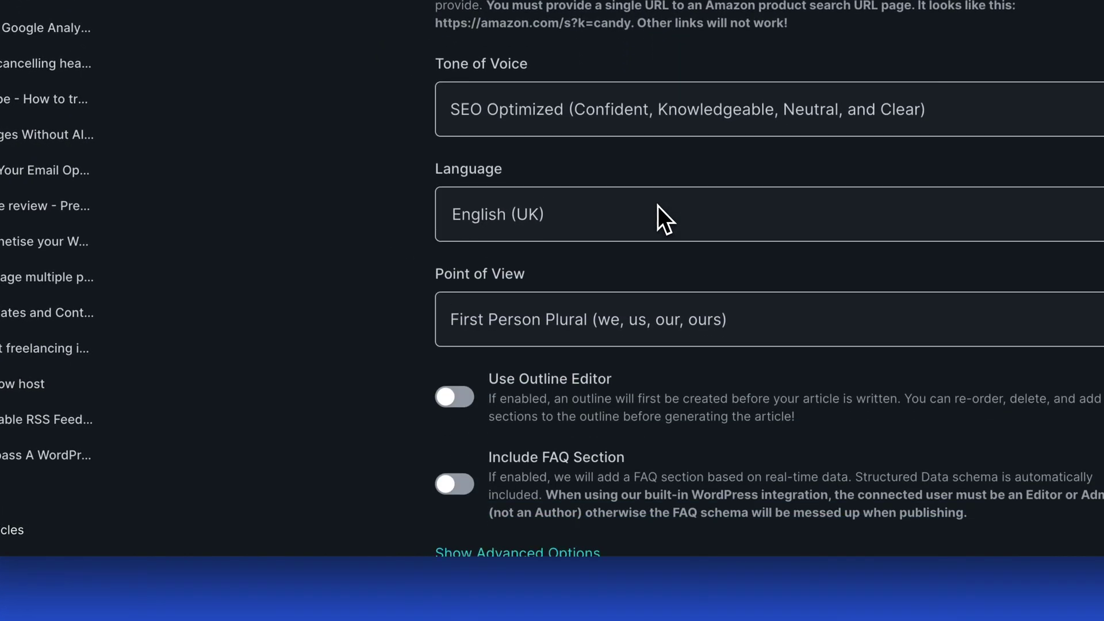
{"action": "scroll", "coordinate": [658, 206], "scroll_direction": "down", "scroll_amount": 3}
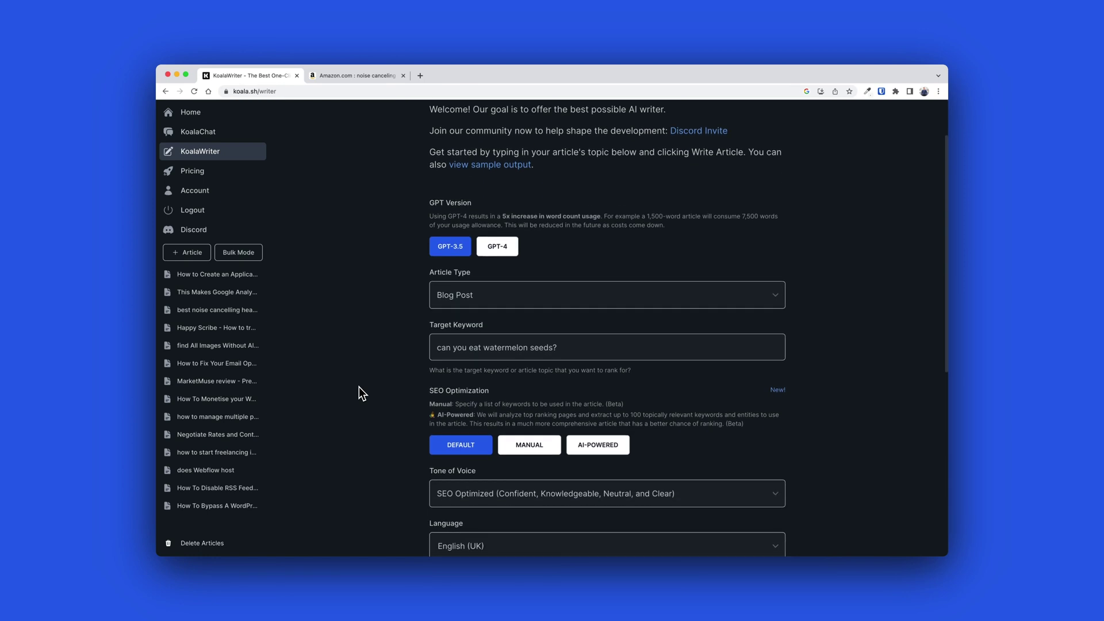
- Select GPT-4, keep Blog Post as the article type, and choose AI-Powered SEO optimization
{"action": "double_click", "coordinate": [497, 251]}
{"action": "left_click", "coordinate": [471, 297]}
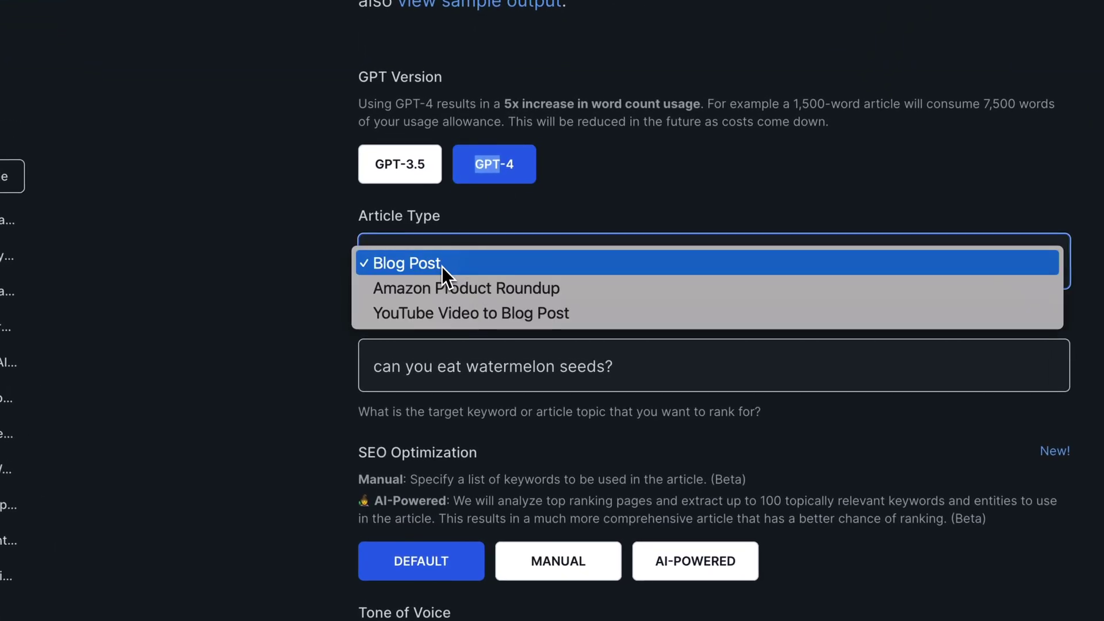
{"action": "left_click", "coordinate": [398, 265]}
{"action": "scroll", "coordinate": [492, 291], "scroll_direction": "down", "scroll_amount": 2}
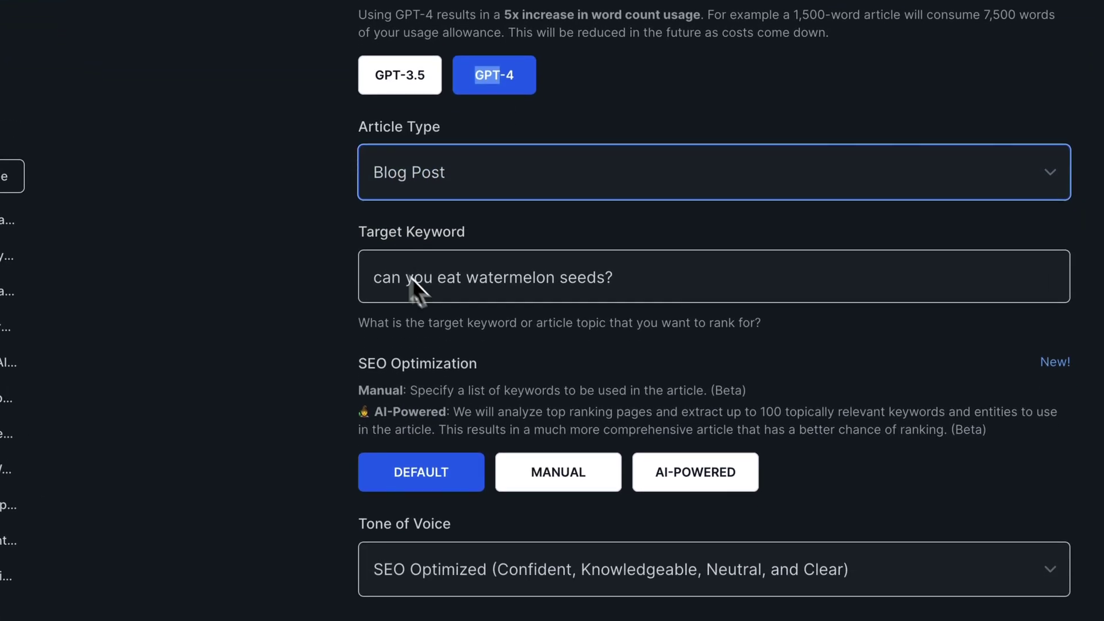
{"action": "scroll", "coordinate": [516, 310], "scroll_direction": "down", "scroll_amount": 3}
{"action": "left_click", "coordinate": [698, 336]}
{"action": "scroll", "coordinate": [699, 343], "scroll_direction": "down", "scroll_amount": 3}
{"action": "scroll", "coordinate": [603, 260], "scroll_direction": "down", "scroll_amount": 5}
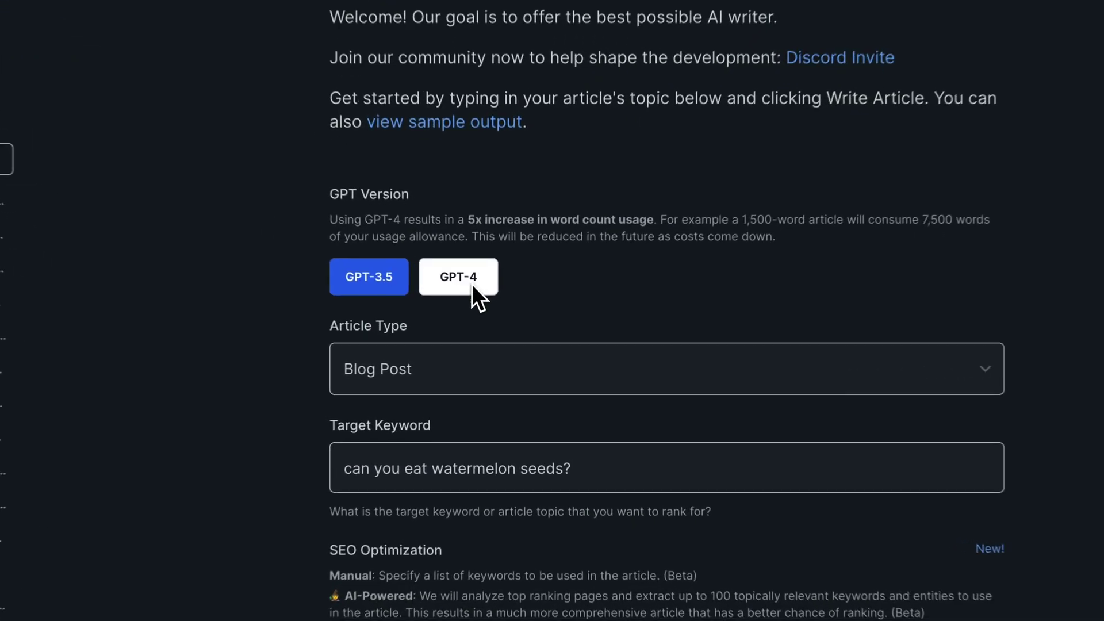
- Choose GPT-4 in the GPT Version section
{"action": "left_click", "coordinate": [499, 315]}
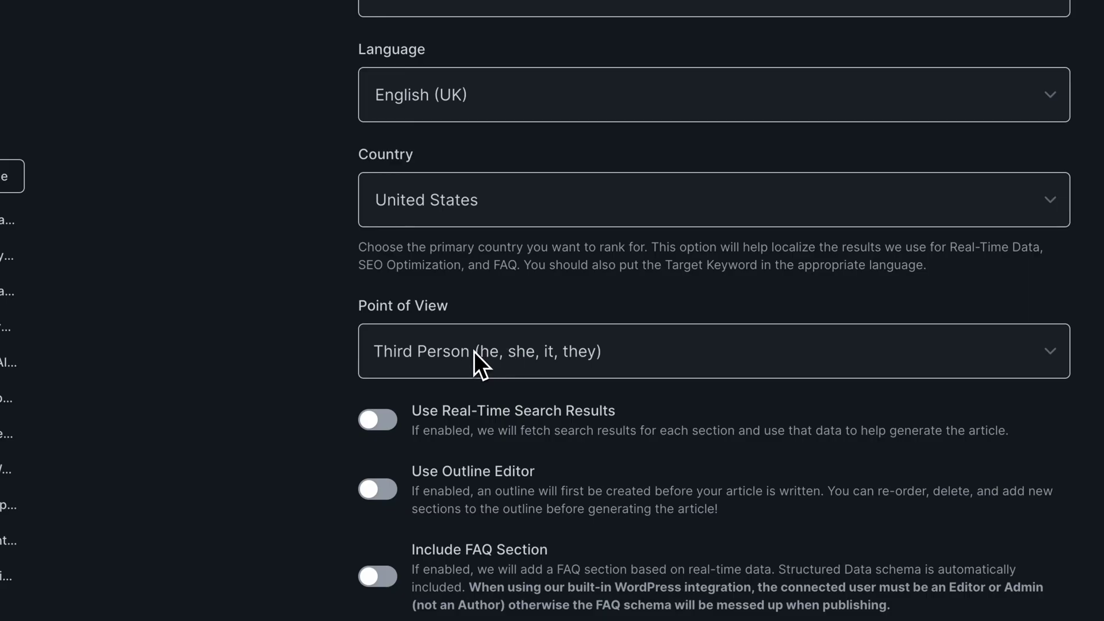
- Set the Point of View dropdown to Second Person
{"action": "left_click", "coordinate": [473, 351]}
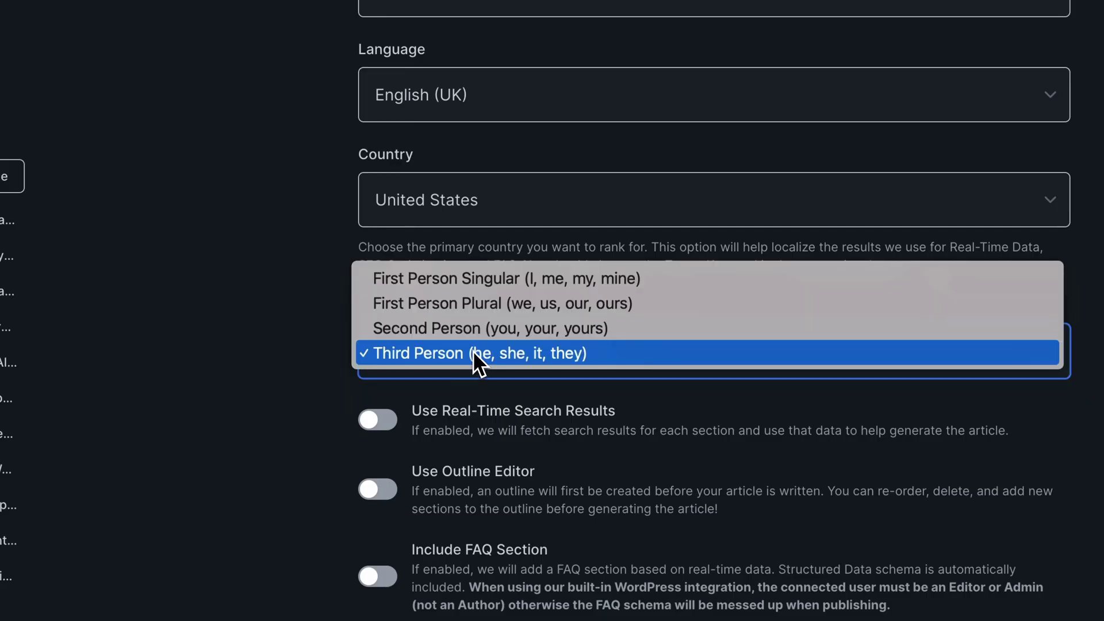
{"action": "left_click", "coordinate": [499, 333]}
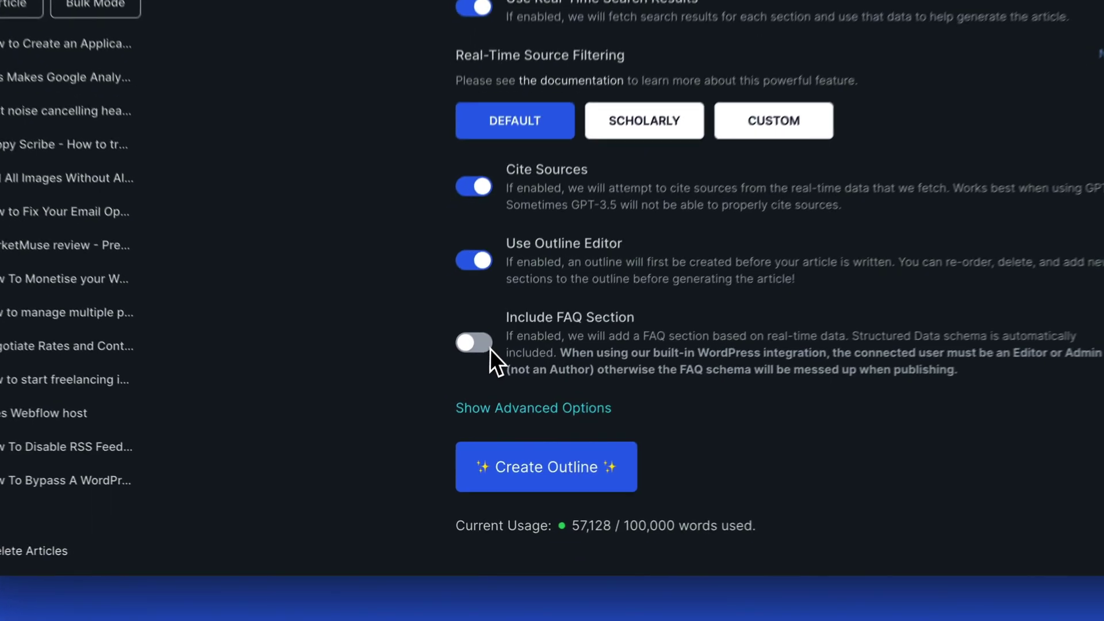
- Turn on Include FAQ Section and, under advanced options, Include Key Takeaways
{"action": "left_click", "coordinate": [441, 433]}
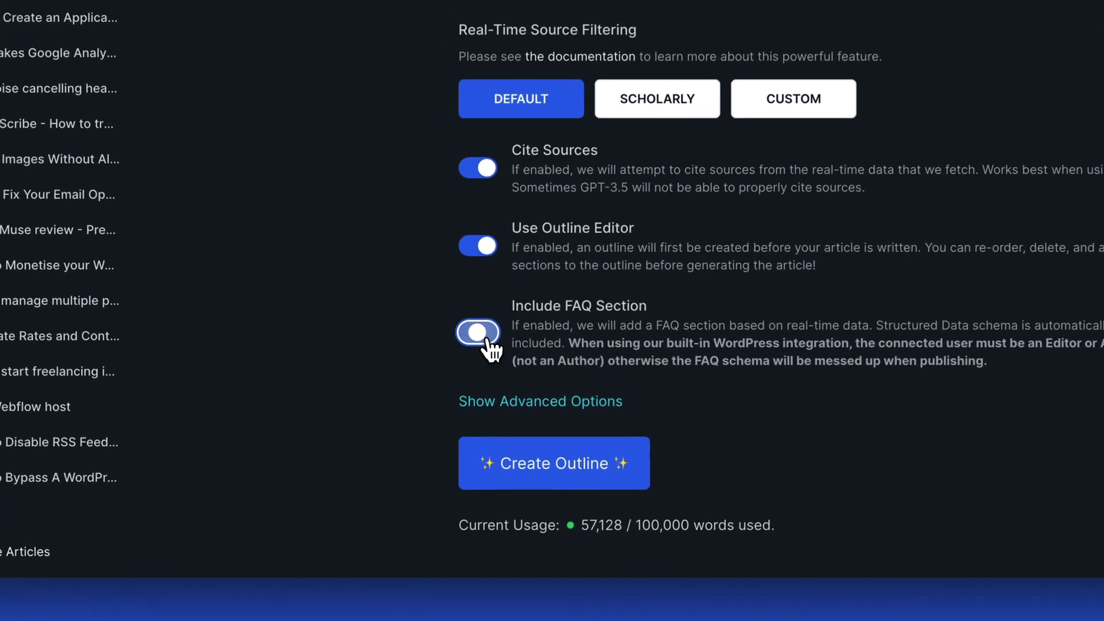
{"action": "left_click", "coordinate": [555, 400]}
{"action": "scroll", "coordinate": [567, 414], "scroll_direction": "down", "scroll_amount": 3}
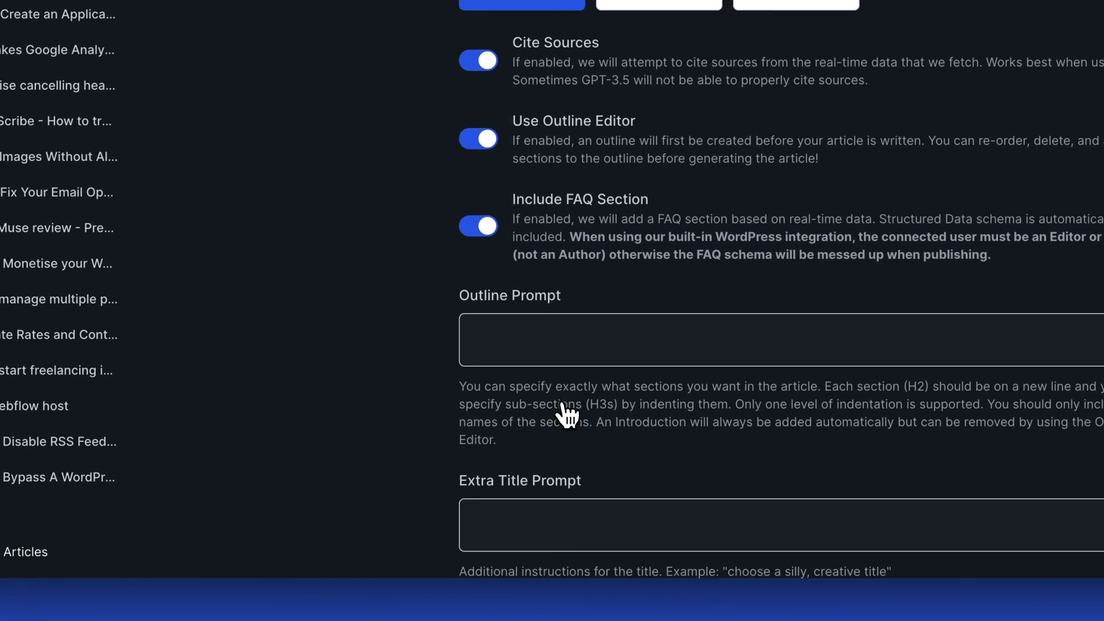
{"action": "scroll", "coordinate": [566, 414], "scroll_direction": "down", "scroll_amount": 3}
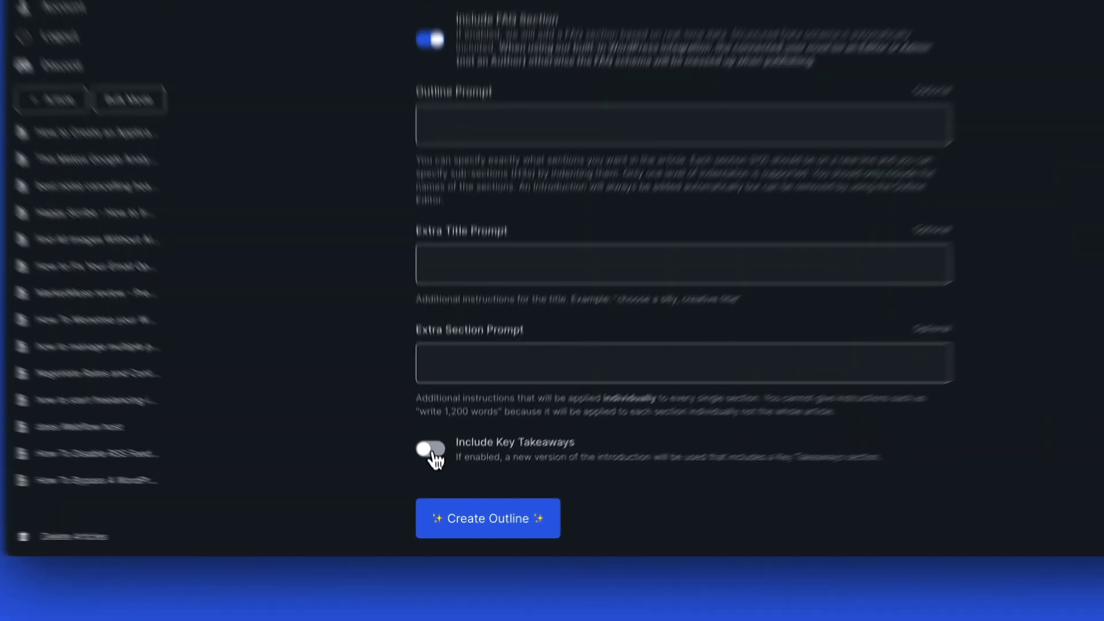
{"action": "left_click", "coordinate": [440, 485]}
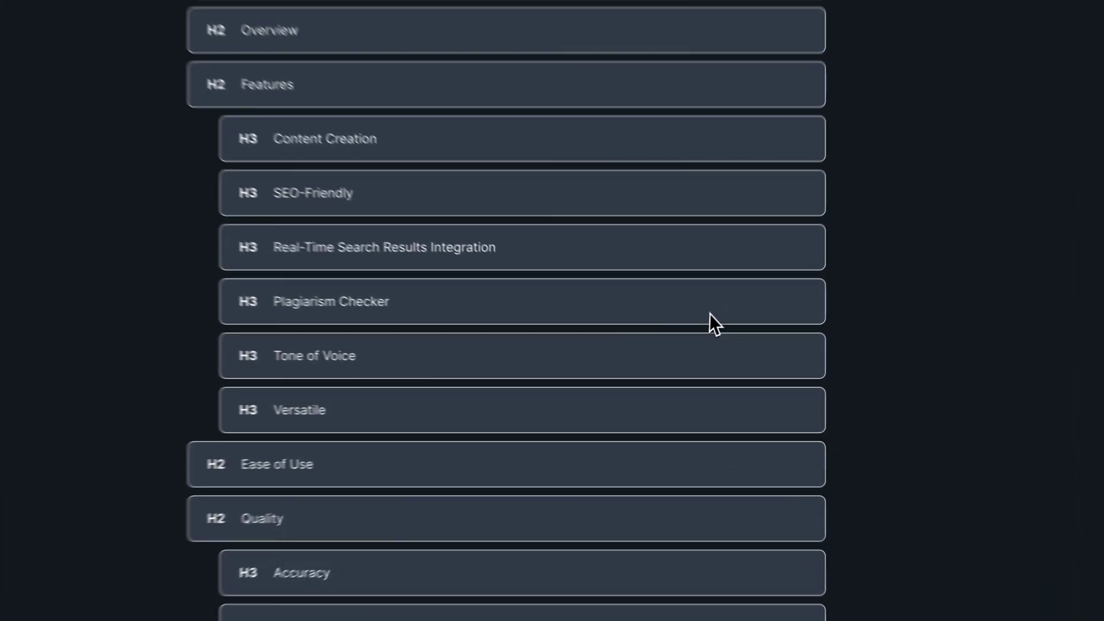
- Delete the Lifetime Deal and Google Sheets Integration subsections from the outline
{"action": "mouse_move", "coordinate": [747, 348]}
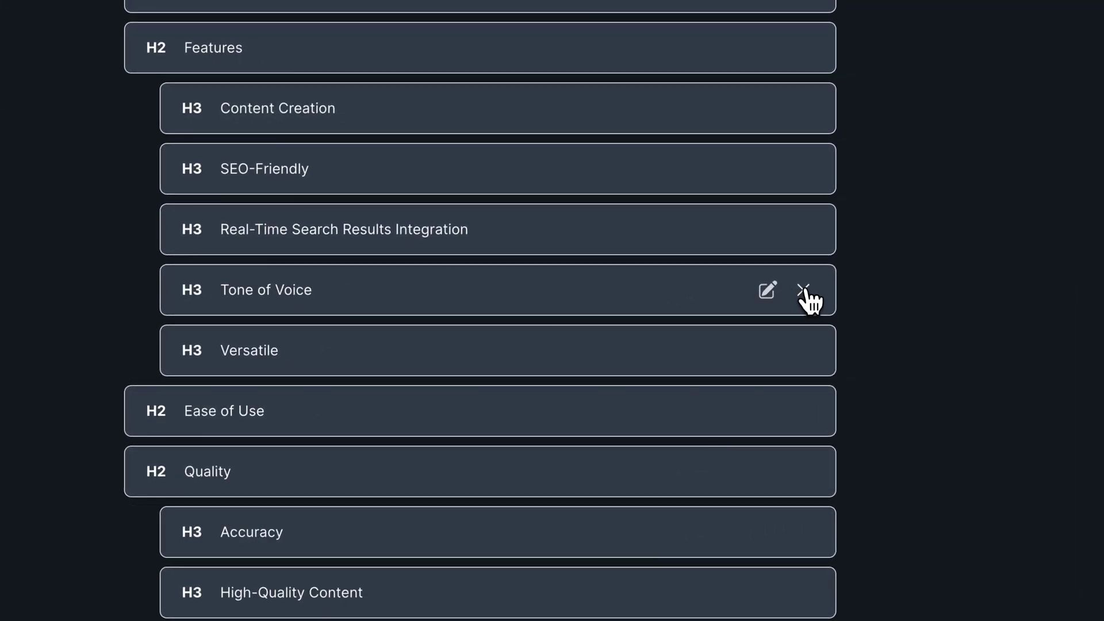
{"action": "scroll", "coordinate": [424, 298], "scroll_direction": "down", "scroll_amount": 9}
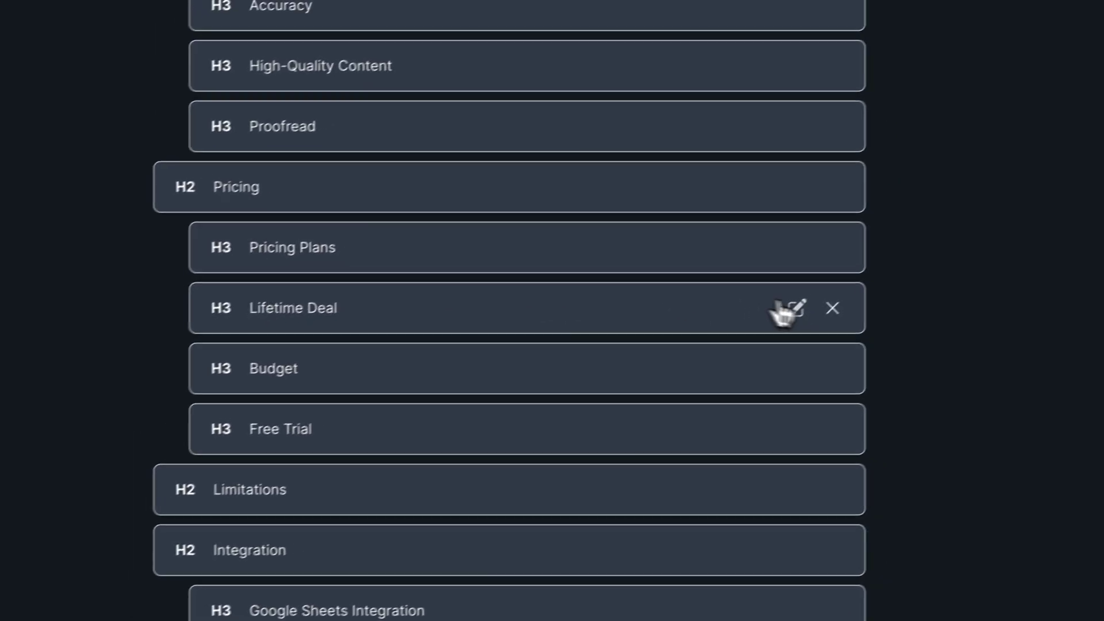
{"action": "left_click", "coordinate": [804, 316]}
{"action": "scroll", "coordinate": [446, 362], "scroll_direction": "down", "scroll_amount": 5}
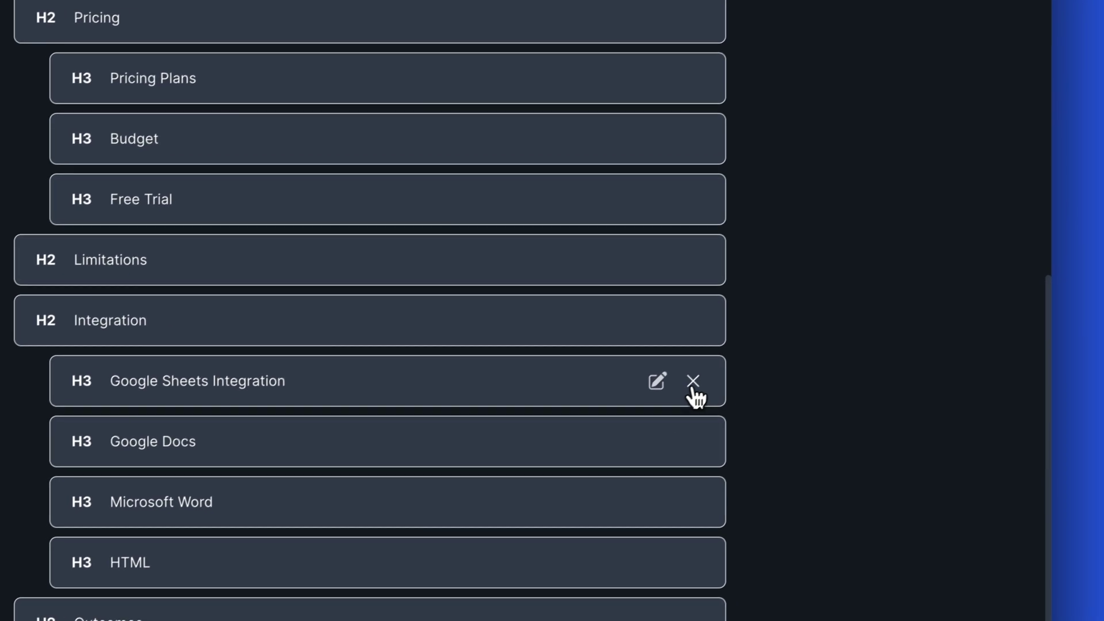
{"action": "left_click", "coordinate": [822, 284]}
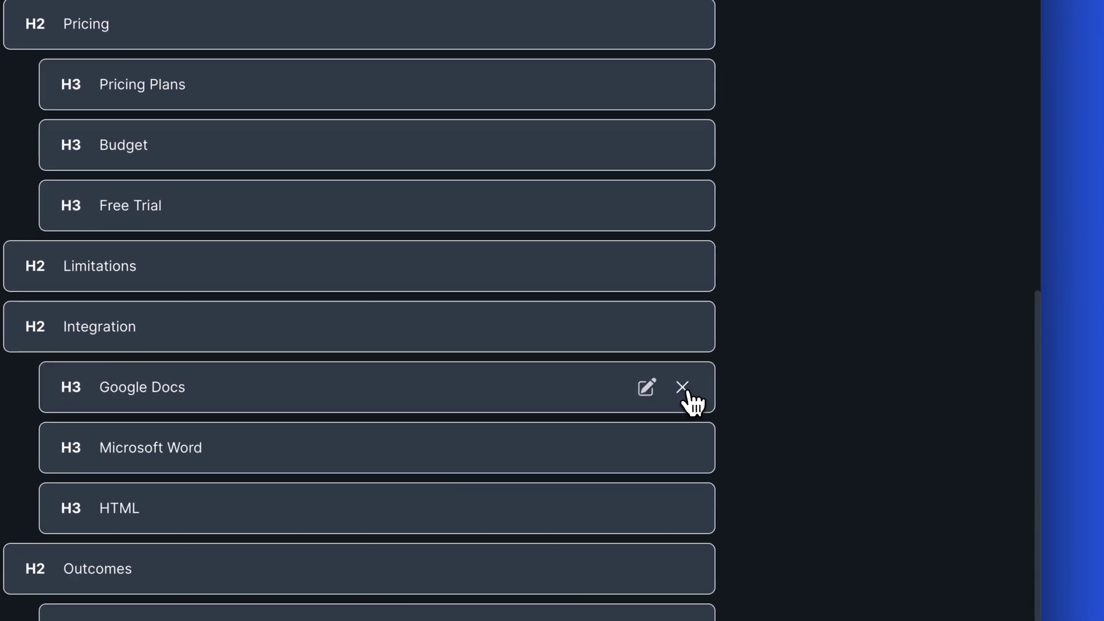
- Rename the HTML subsection to 'WordPress' and save it
{"action": "left_click", "coordinate": [645, 388]}
{"action": "double_click", "coordinate": [712, 76]}
{"action": "type", "text": "Word"}
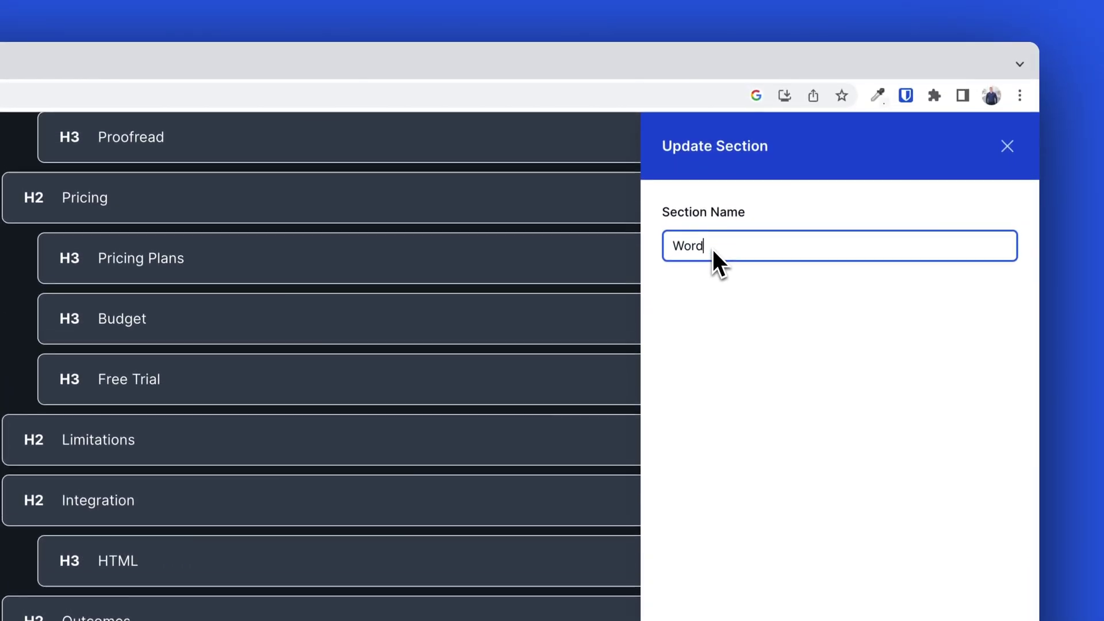
{"action": "type", "text": "Press"}
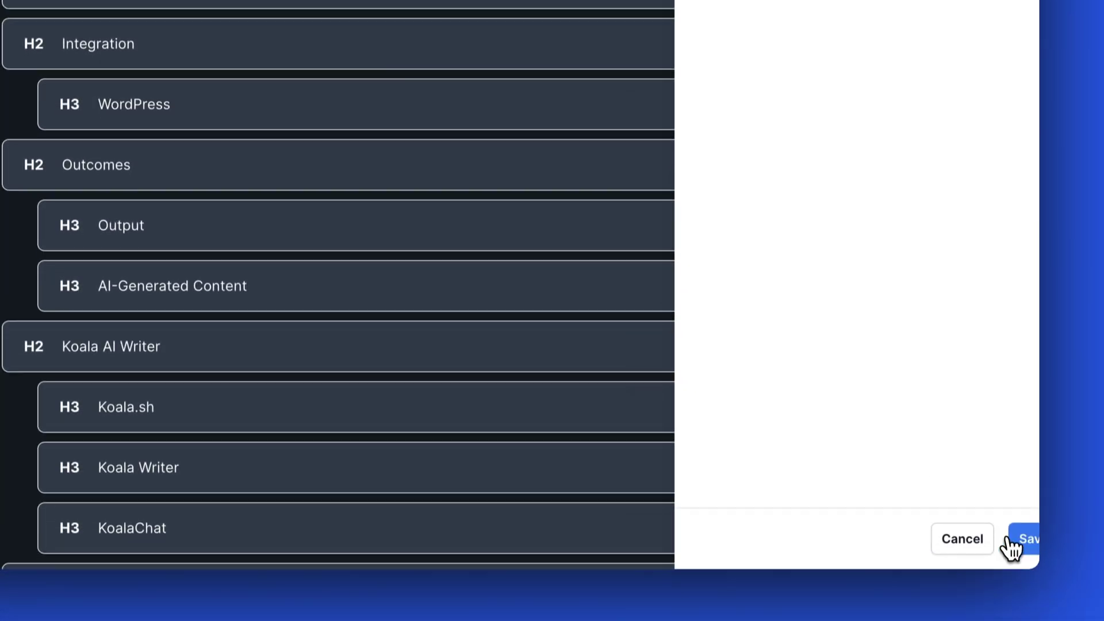
{"action": "left_click", "coordinate": [1011, 620]}
{"action": "scroll", "coordinate": [572, 283], "scroll_direction": "down", "scroll_amount": 5}
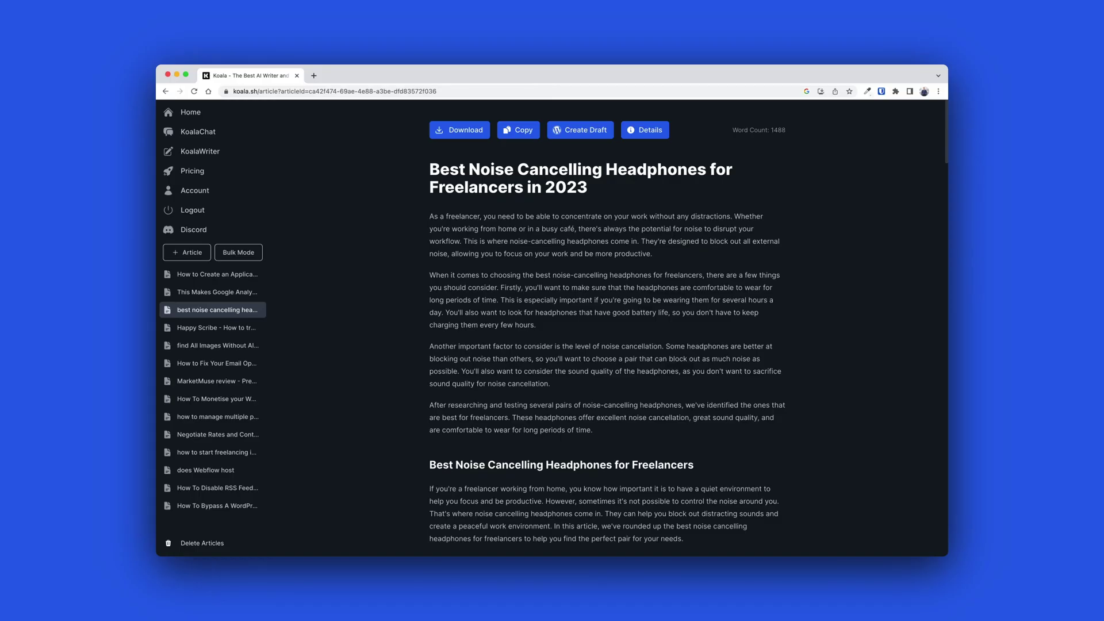
- Review the headphones article, copy it in full, and switch to the Frase document
{"action": "scroll", "coordinate": [607, 332], "scroll_direction": "down", "scroll_amount": 4}
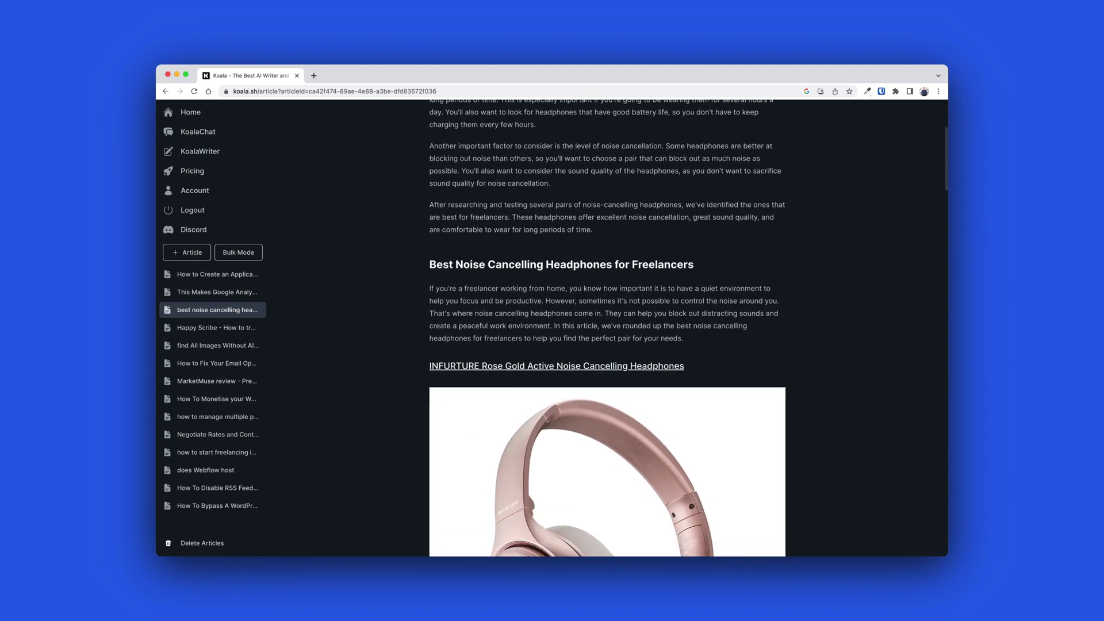
{"action": "scroll", "coordinate": [608, 331], "scroll_direction": "down", "scroll_amount": 6}
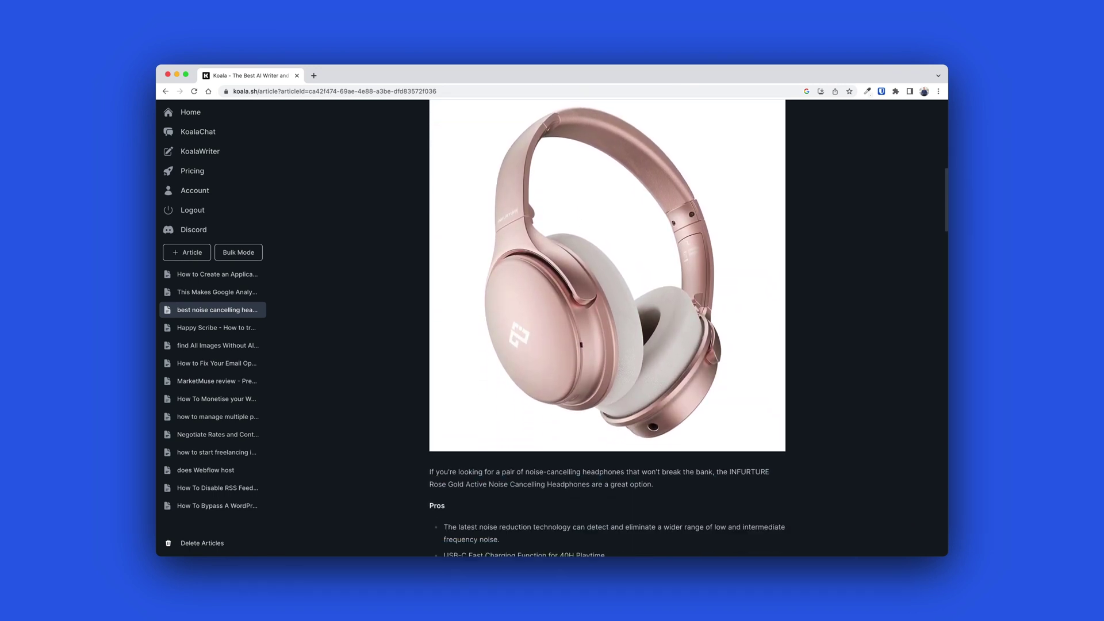
{"action": "scroll", "coordinate": [608, 332], "scroll_direction": "down", "scroll_amount": 5}
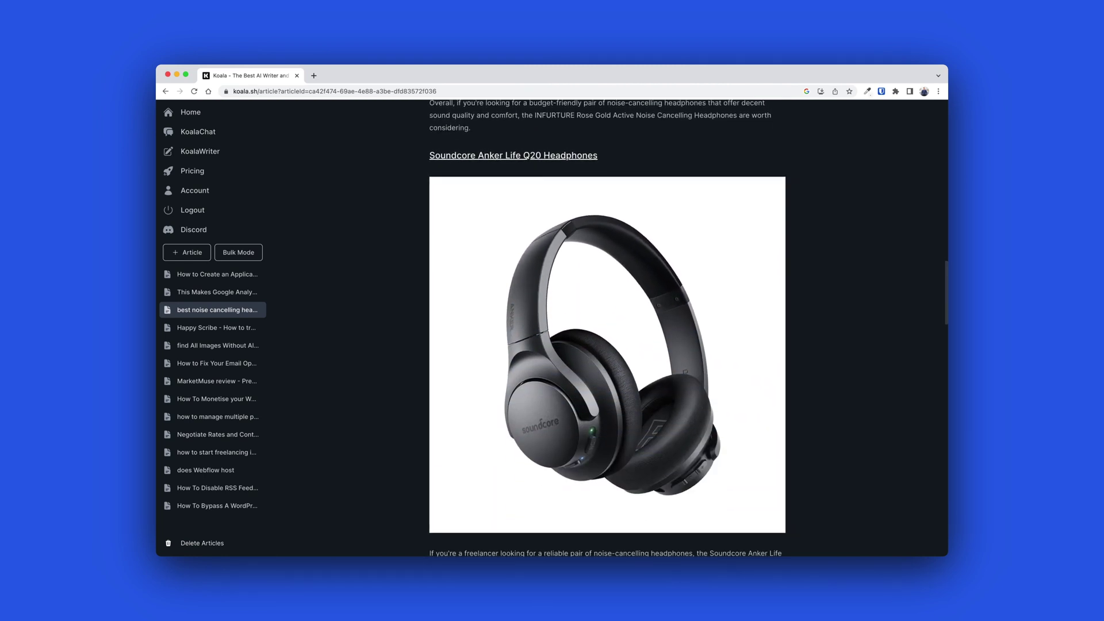
{"action": "scroll", "coordinate": [608, 327], "scroll_direction": "down", "scroll_amount": 7}
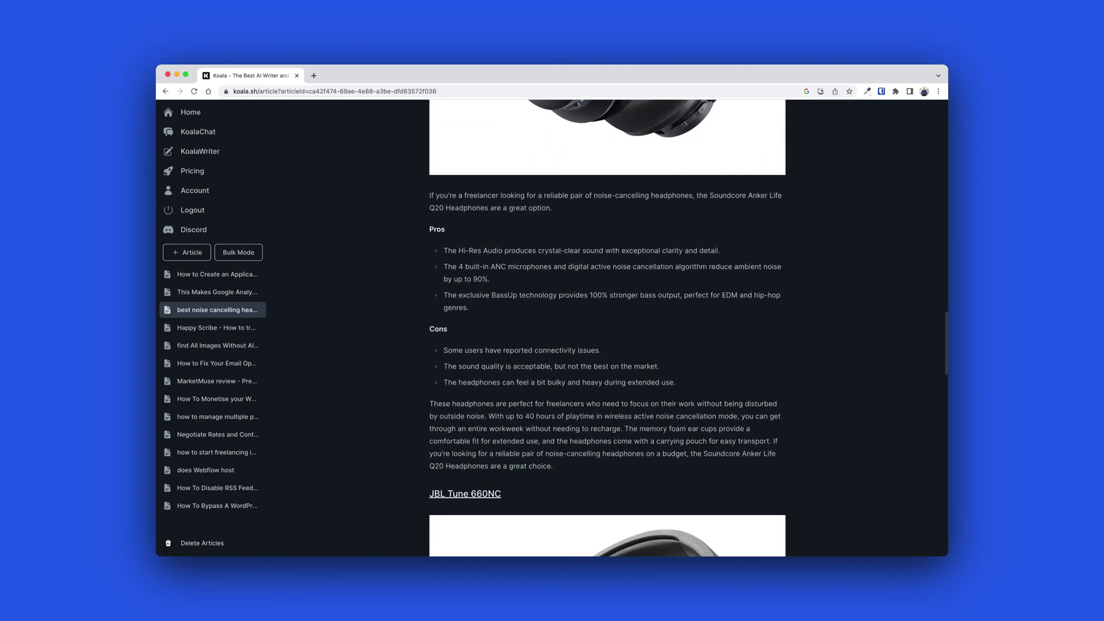
{"action": "scroll", "coordinate": [607, 328], "scroll_direction": "down", "scroll_amount": 9}
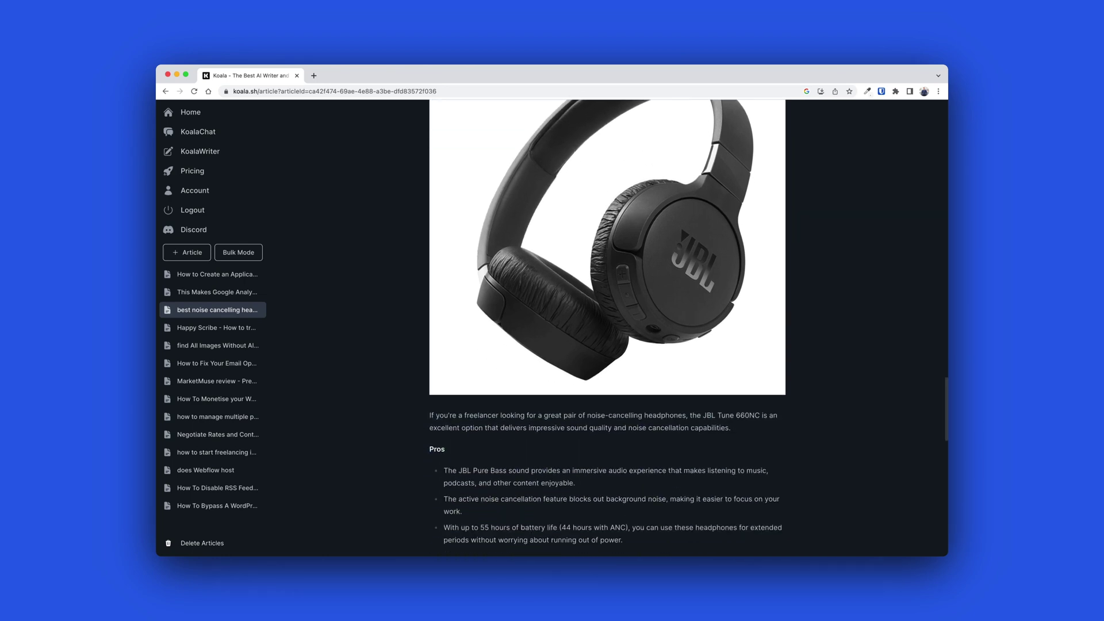
{"action": "scroll", "coordinate": [608, 327], "scroll_direction": "down", "scroll_amount": 7}
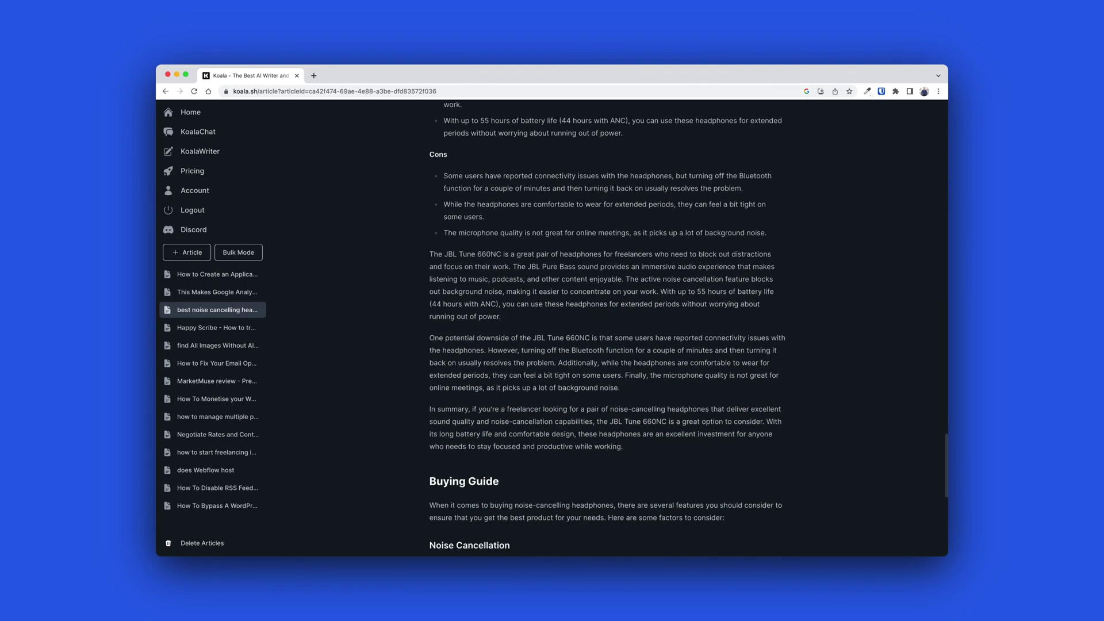
{"action": "scroll", "coordinate": [607, 328], "scroll_direction": "down", "scroll_amount": 5}
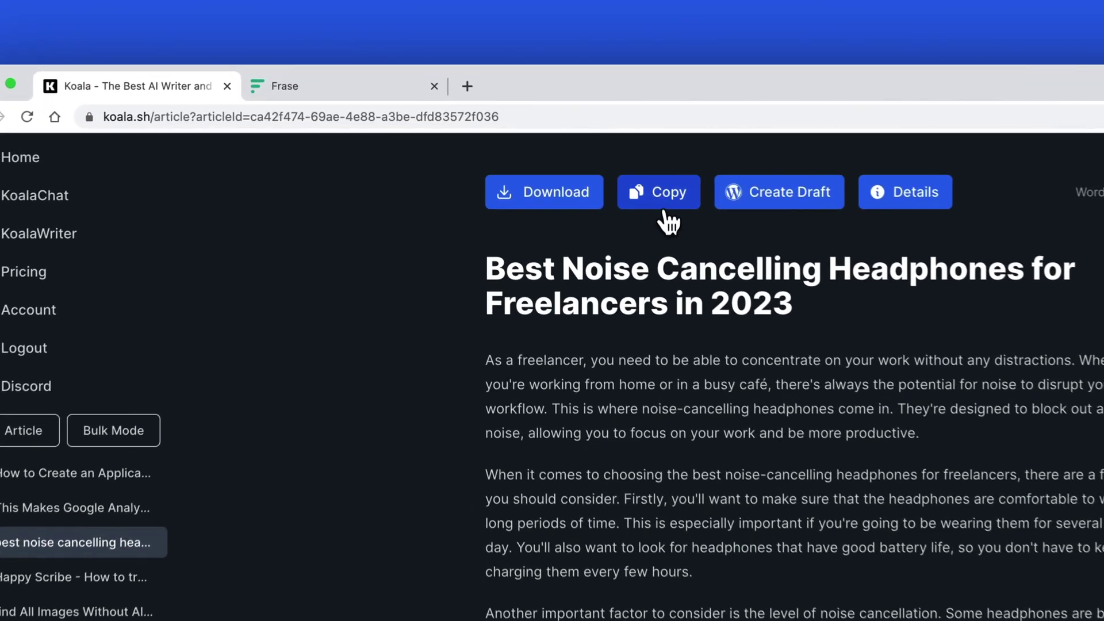
{"action": "left_click", "coordinate": [522, 131]}
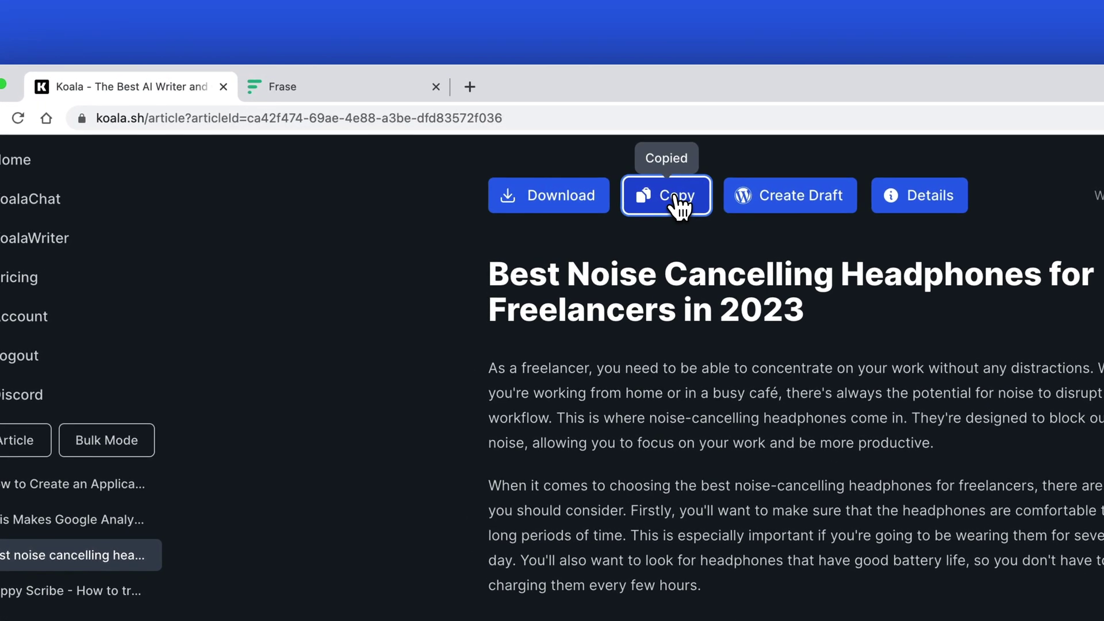
{"action": "left_click", "coordinate": [362, 86]}
- Paste the Best Noise Cancelling Headphones for Freelancers article into the empty Frase document body
{"action": "left_click", "coordinate": [288, 344]}
{"action": "key", "text": "super+v"}
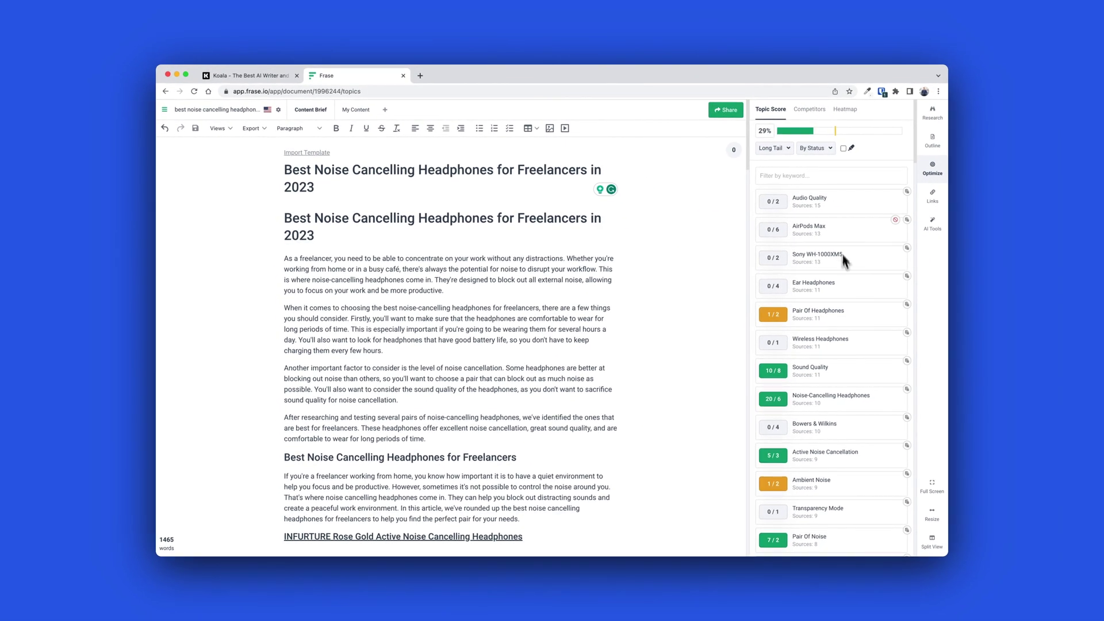
{"action": "scroll", "coordinate": [815, 368], "scroll_direction": "down", "scroll_amount": 3}
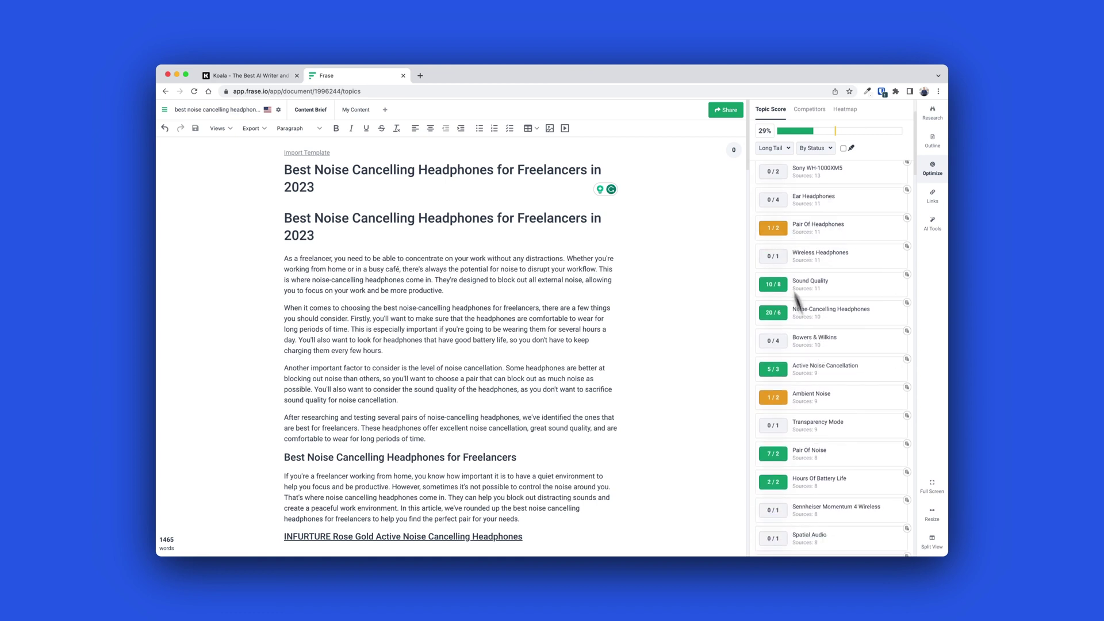
{"action": "scroll", "coordinate": [795, 275], "scroll_direction": "down", "scroll_amount": 9}
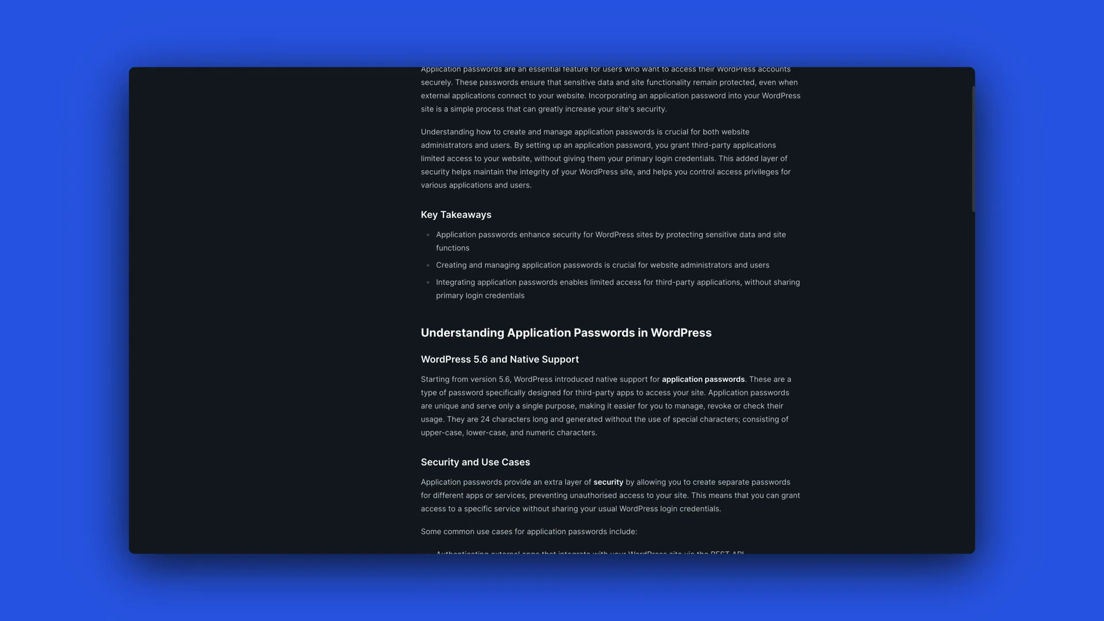
{"action": "scroll", "coordinate": [610, 310], "scroll_direction": "down", "scroll_amount": 5}
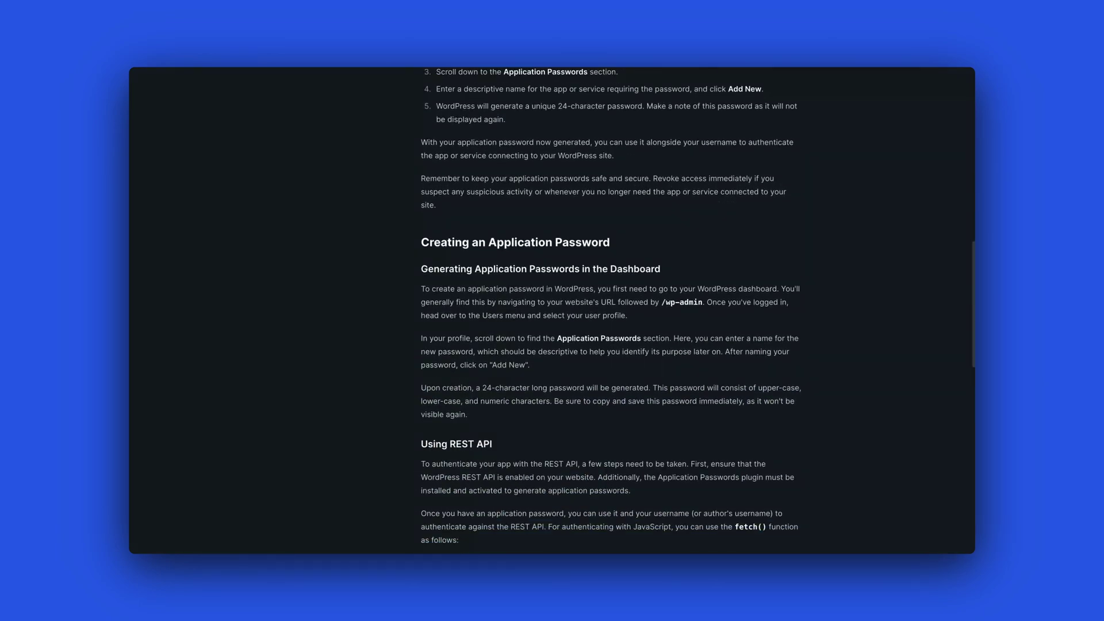